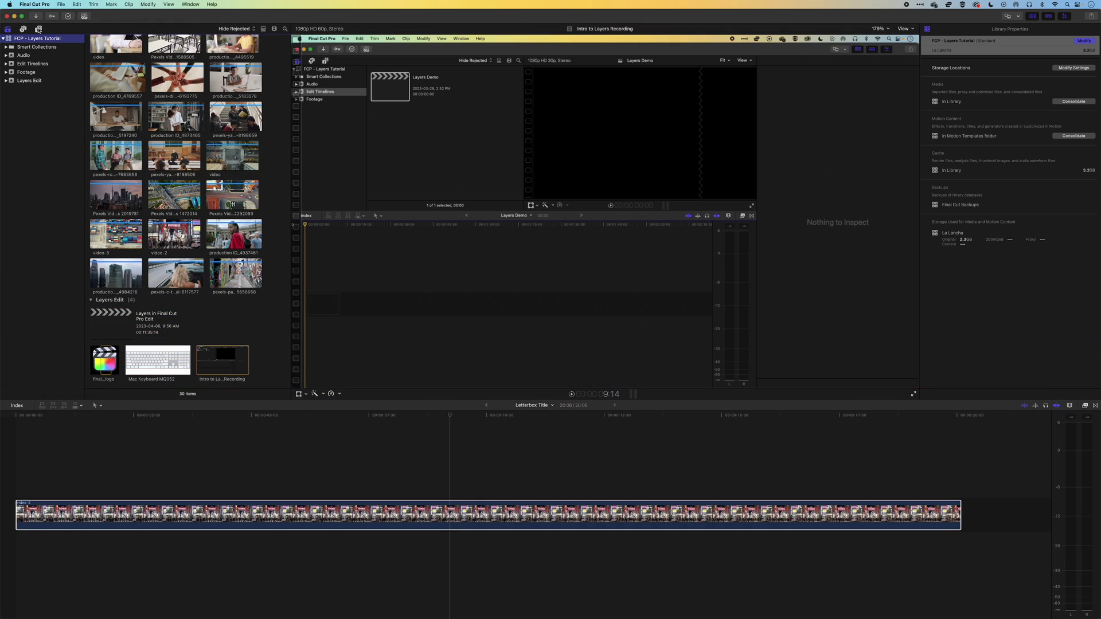
# Add the Horizontal Blur title from the Build In/Out titles above the start of the video clip and play it back
pyautogui.click(39, 28)
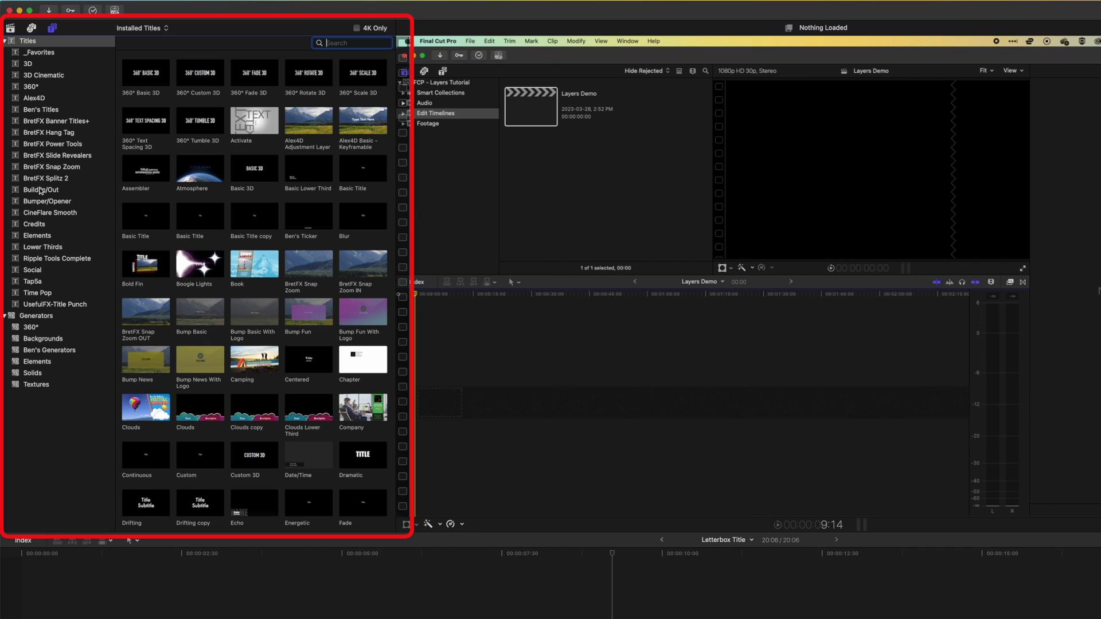
pyautogui.click(40, 191)
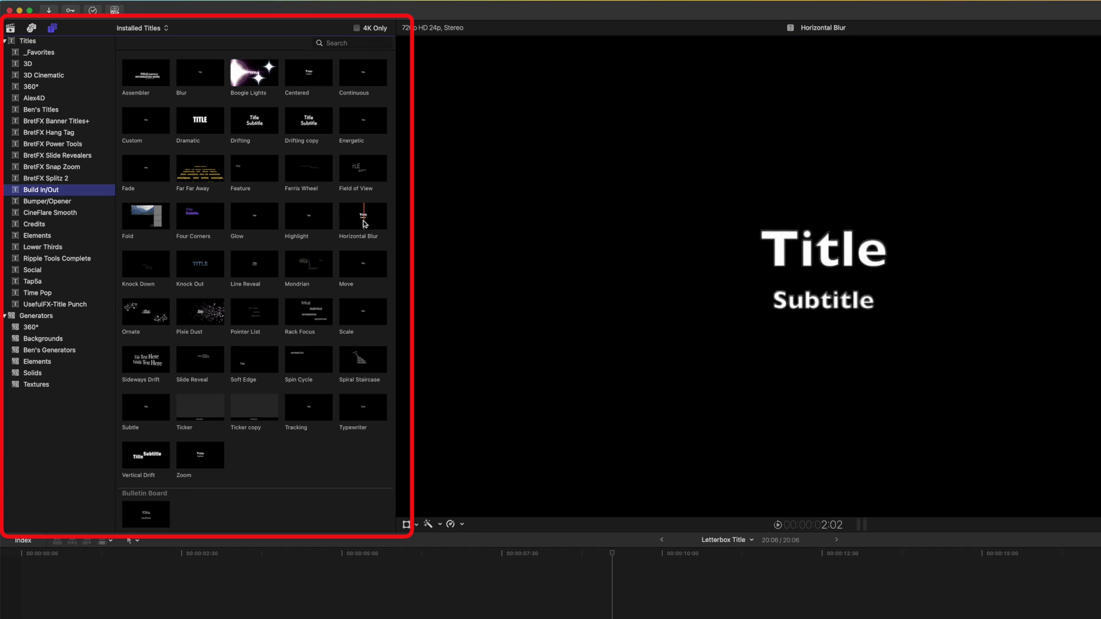
pyautogui.moveTo(361, 221); pyautogui.dragTo(71, 473)
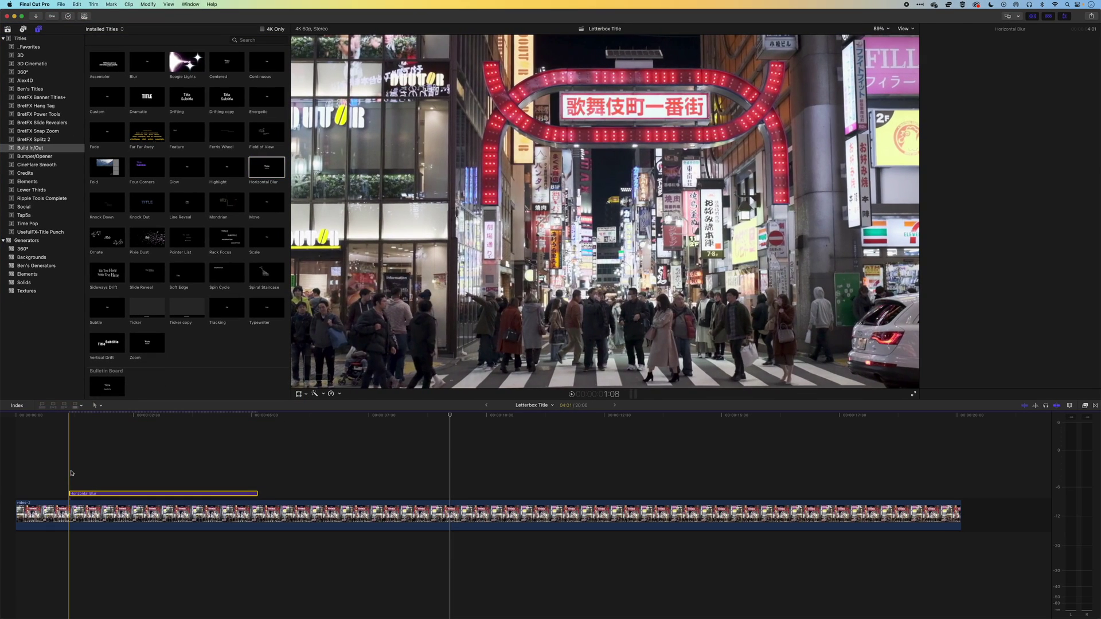
pyautogui.press('super+equal')
pyautogui.press('super+equal')
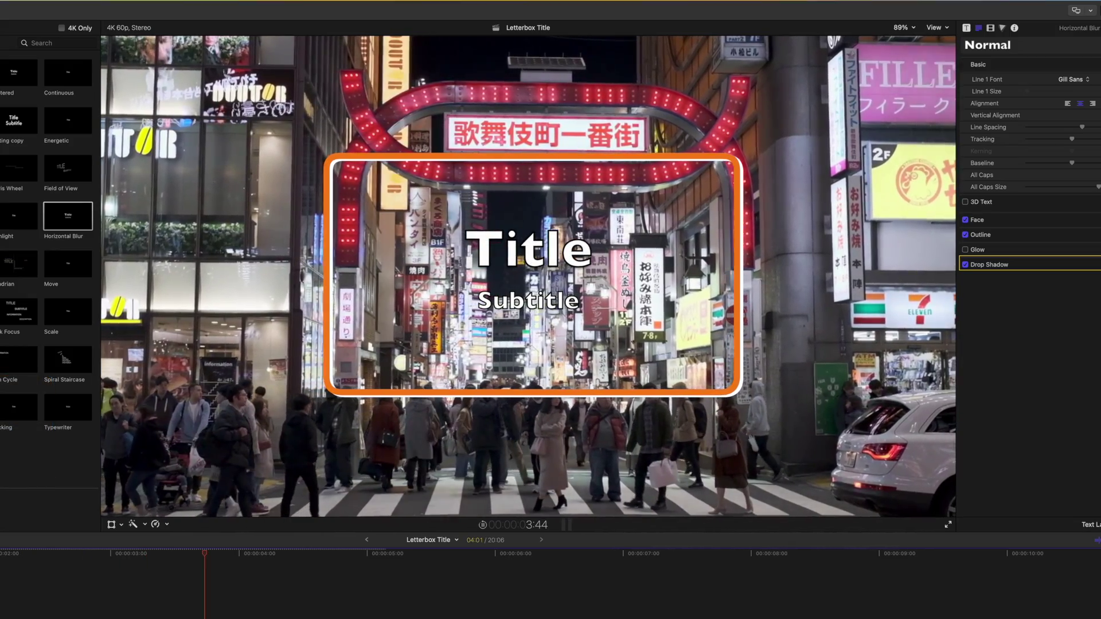
pyautogui.press('space')
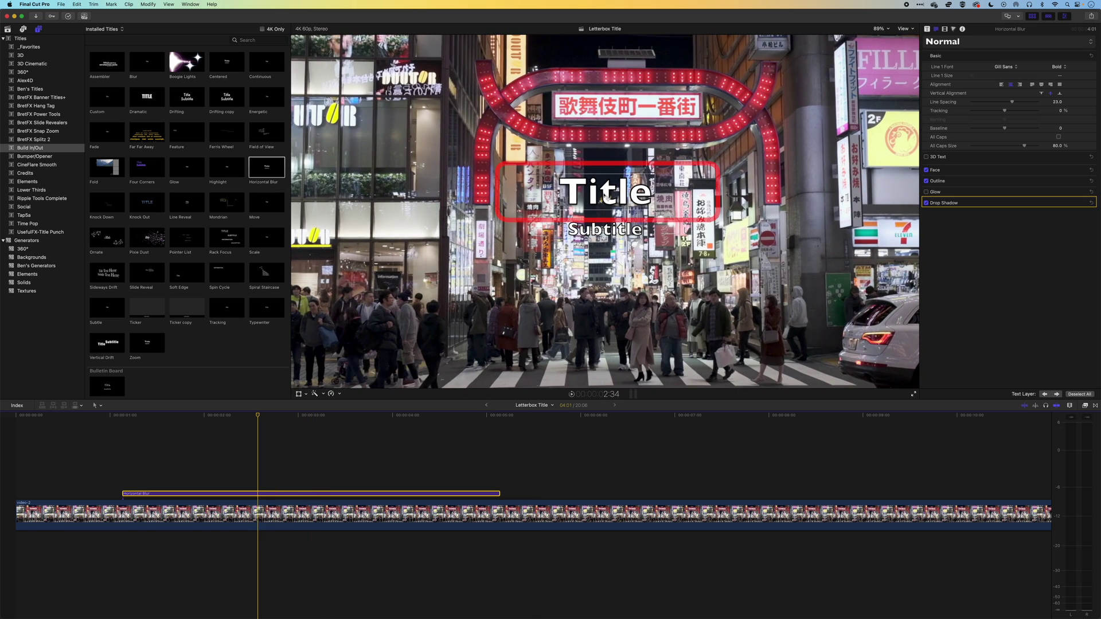
# Change the title text to "BEST RESTAURANTS" and the subtitle text to "IN YOUR NEIGHBOURHOOD"
pyautogui.click(607, 197)
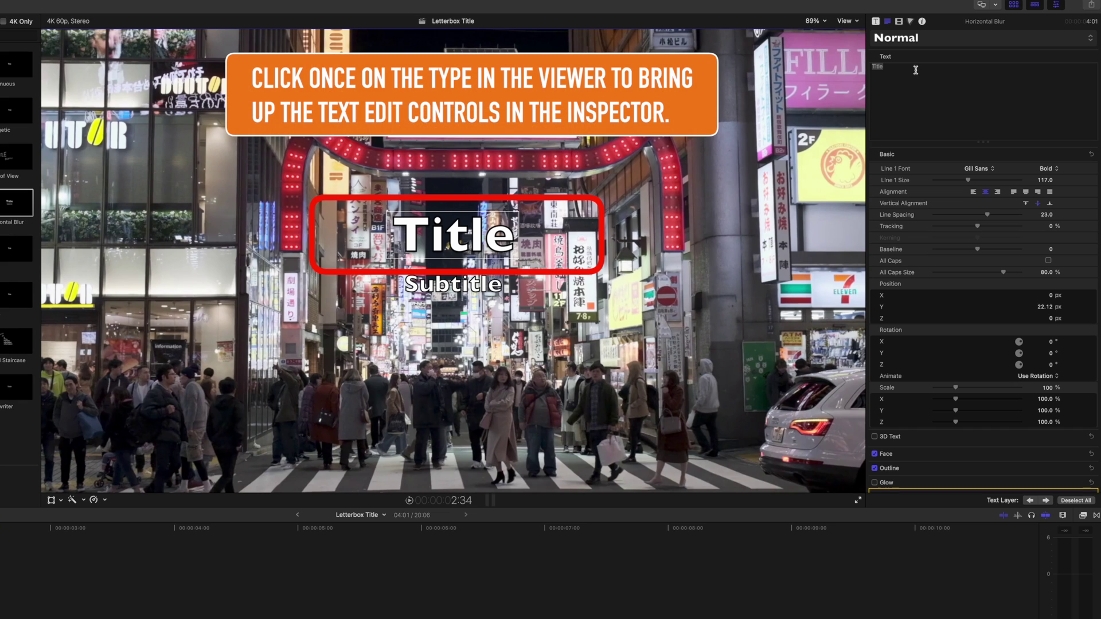
pyautogui.write('BEST RESTAURANTS')
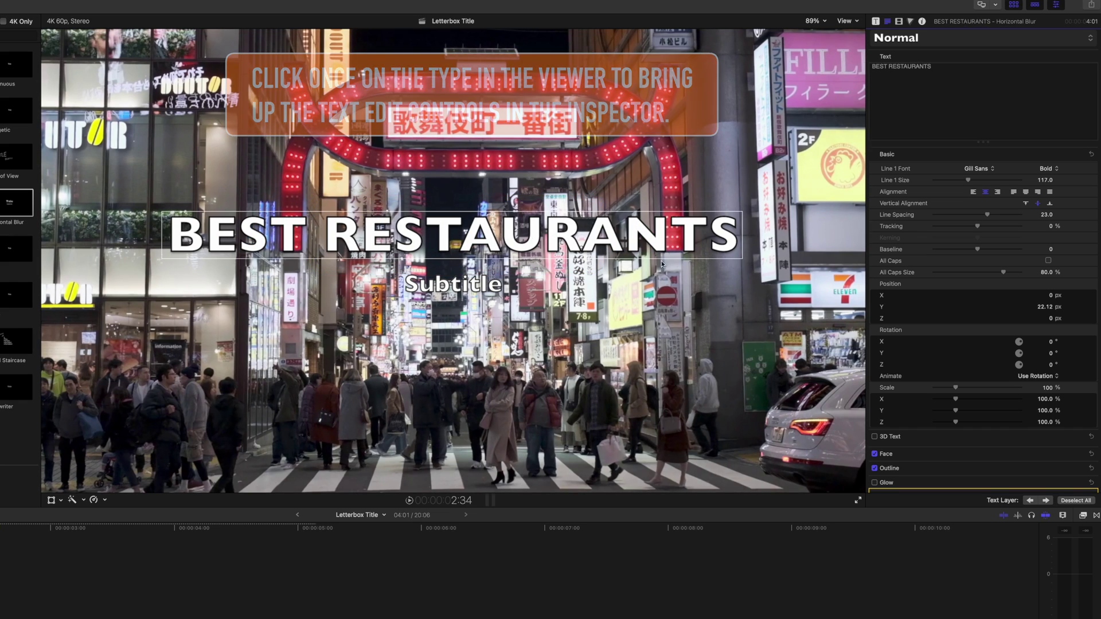
pyautogui.click(498, 287)
pyautogui.write('IN YOUR NEIGHBOURHOOD')
pyautogui.click(1, 527)
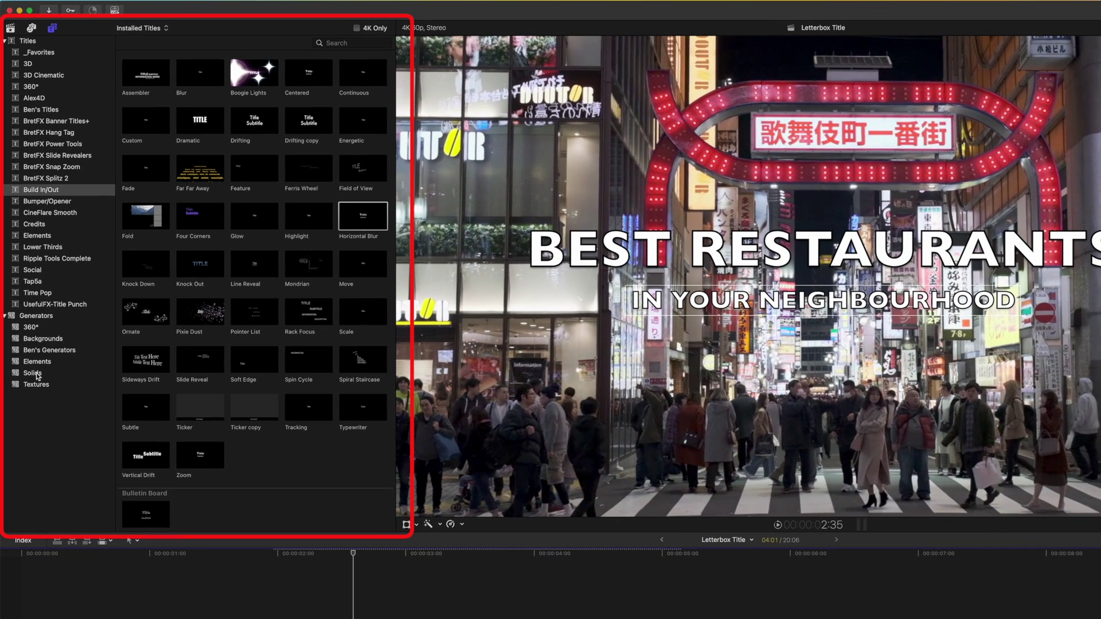
# Place a Custom solid generator between the title and the video clip, starting where the title starts
pyautogui.click(36, 375)
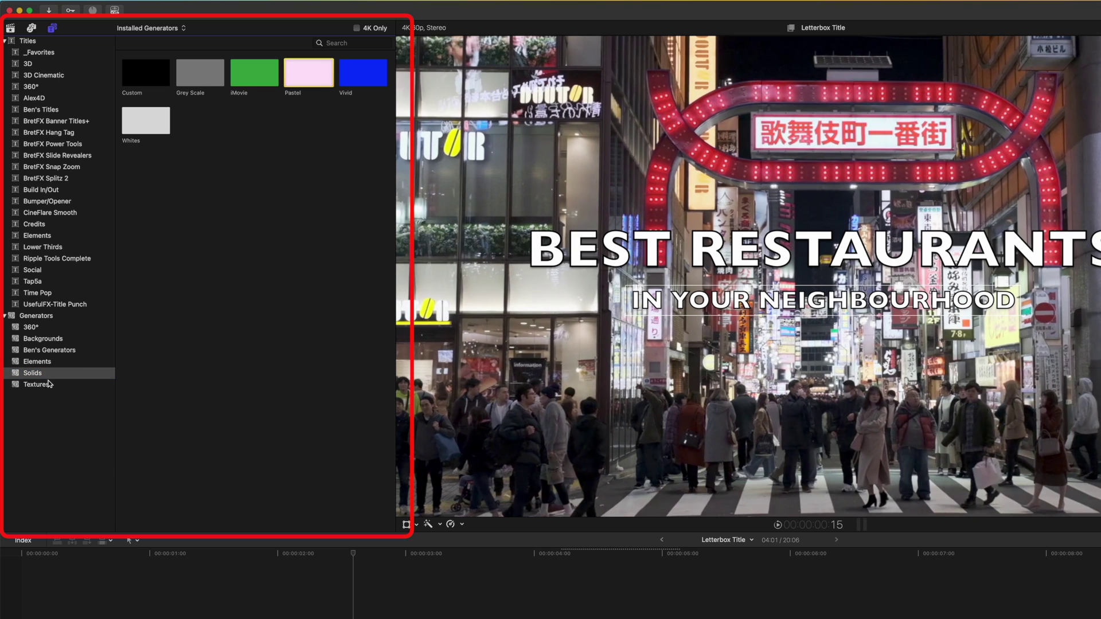
pyautogui.click(49, 385)
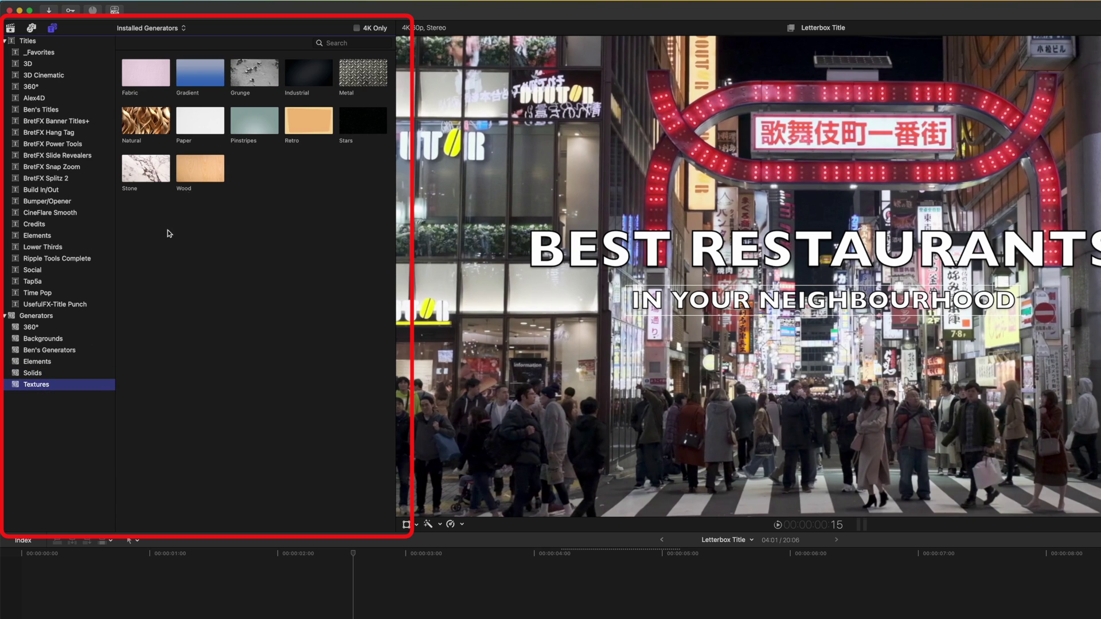
pyautogui.click(33, 372)
pyautogui.click(152, 81)
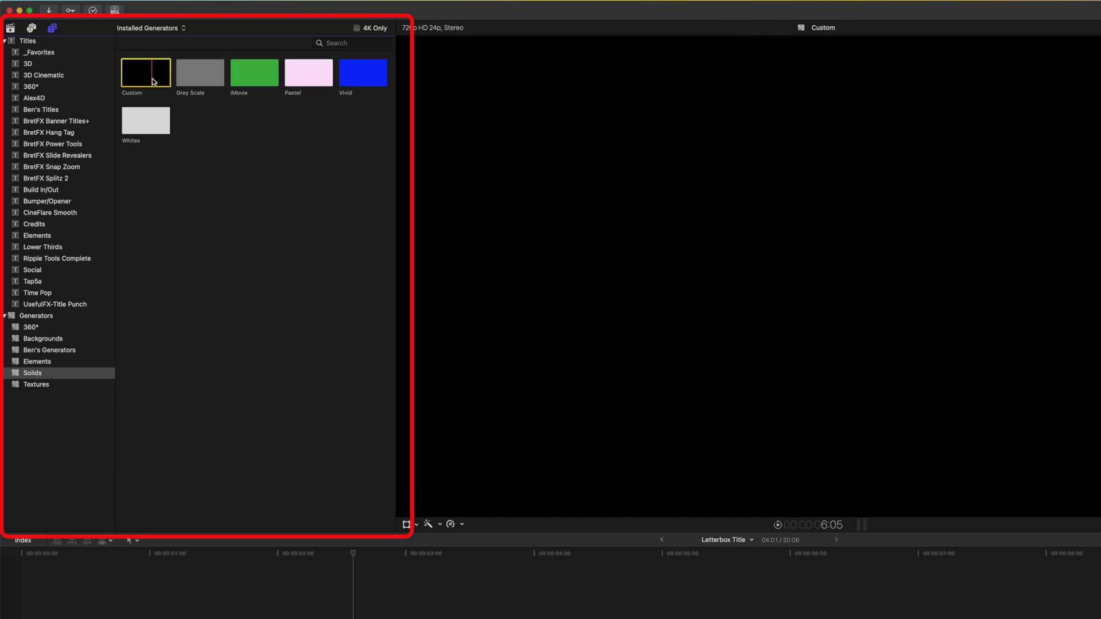
pyautogui.moveTo(147, 77); pyautogui.dragTo(182, 613)
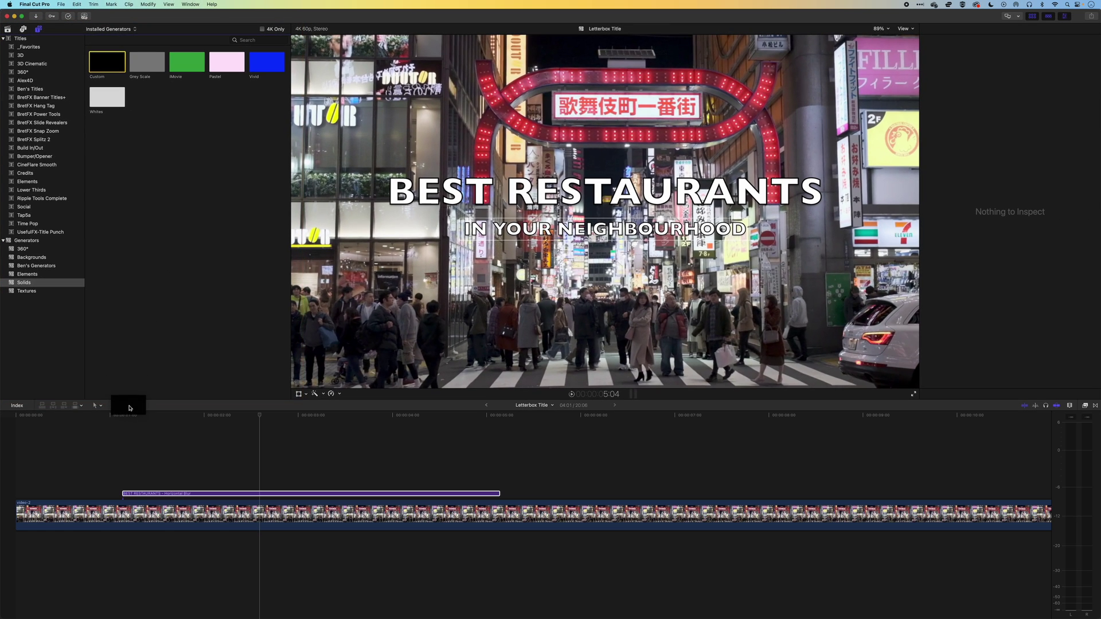
pyautogui.moveTo(135, 459); pyautogui.dragTo(124, 489)
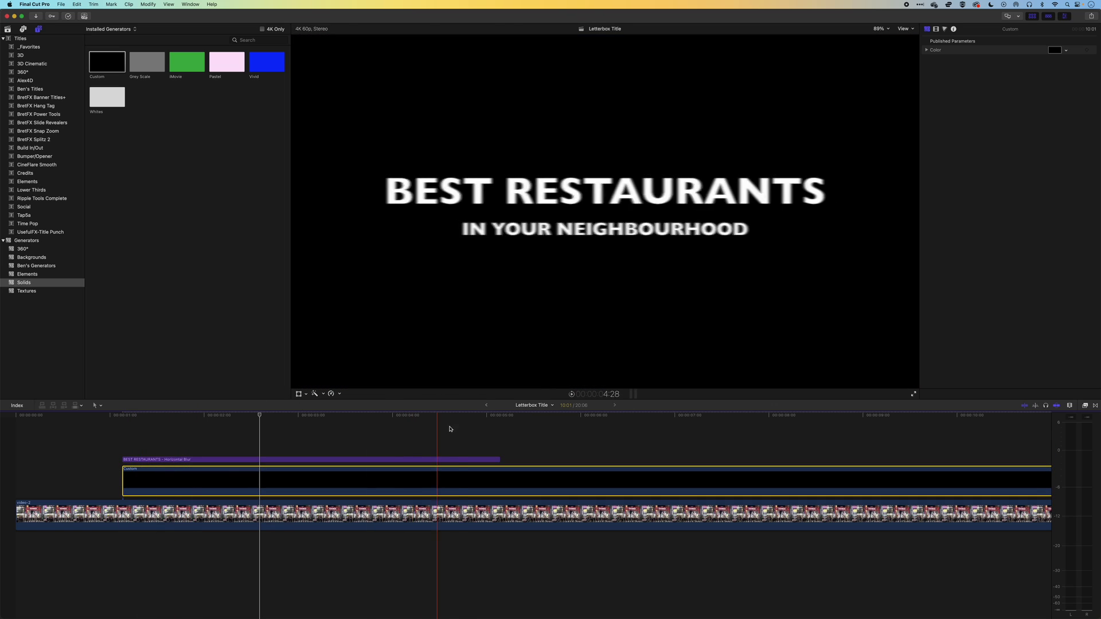
# Trim the end of the Custom solid to the end of the title
pyautogui.click(501, 421)
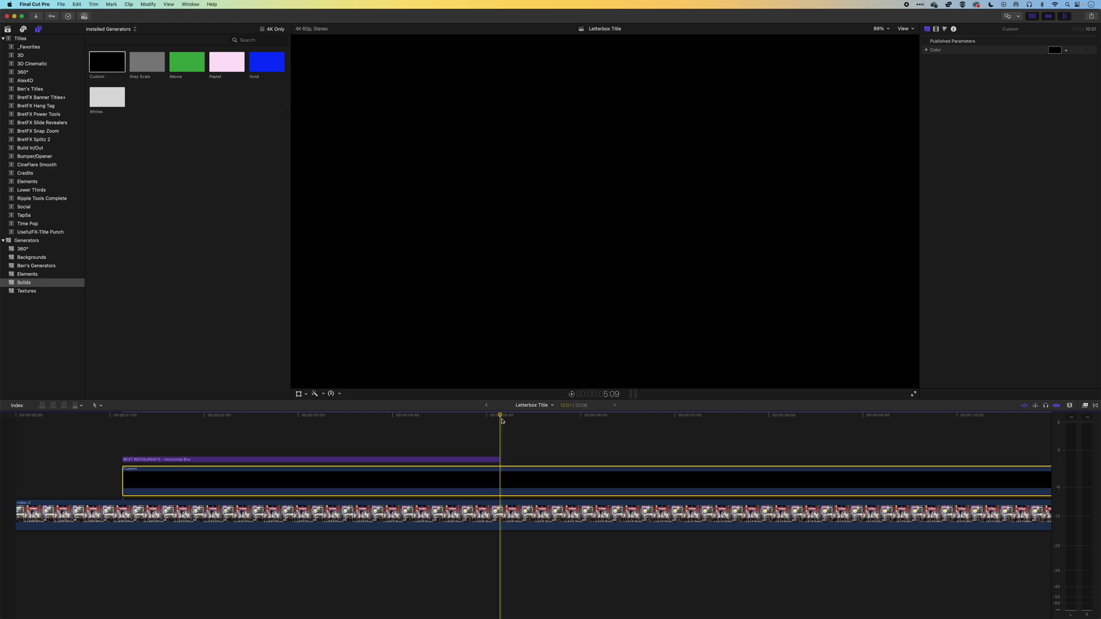
pyautogui.hotkey('alt', ']')
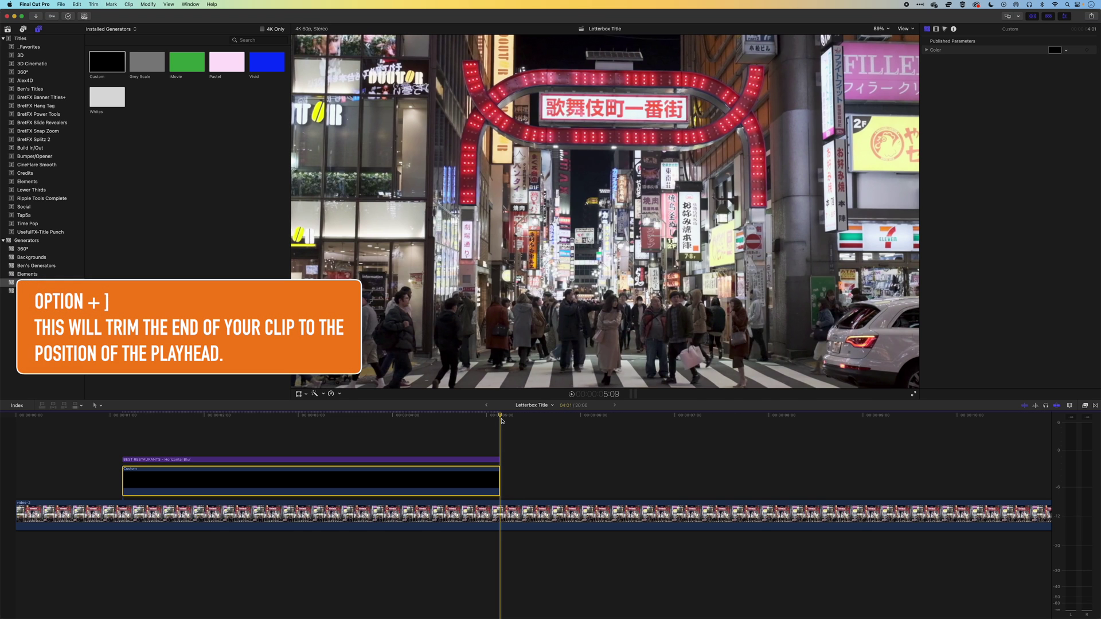
pyautogui.moveTo(497, 417); pyautogui.dragTo(341, 416)
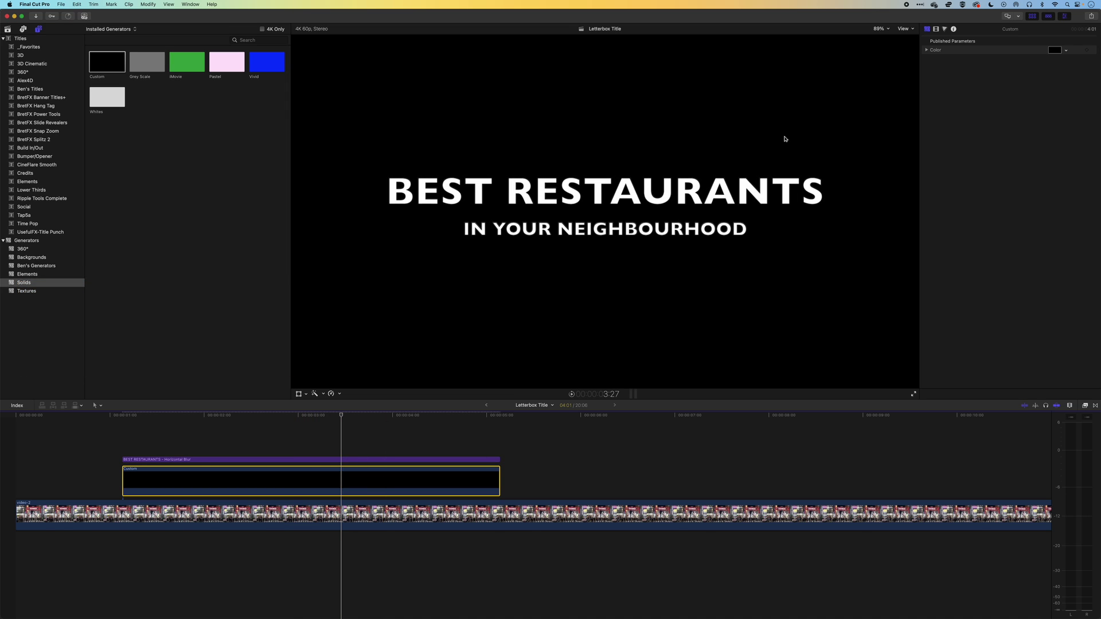
# Lower the Custom solid's opacity to about 93% so the street footage shows behind the title
pyautogui.click(936, 29)
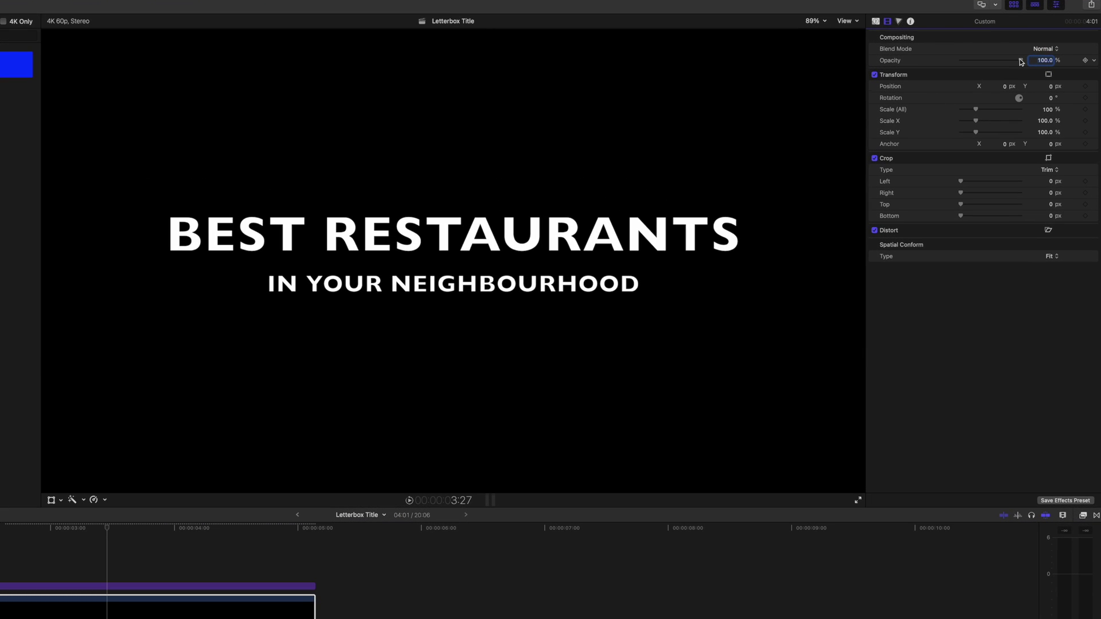
pyautogui.moveTo(1020, 62); pyautogui.dragTo(1015, 61)
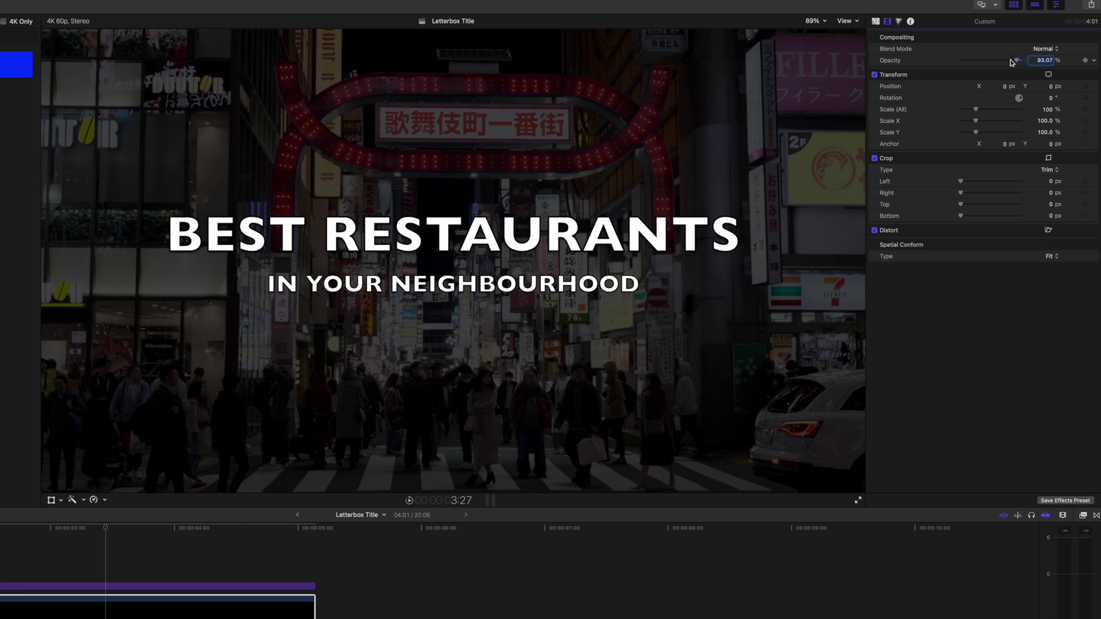
pyautogui.moveTo(1016, 61); pyautogui.dragTo(1016, 60)
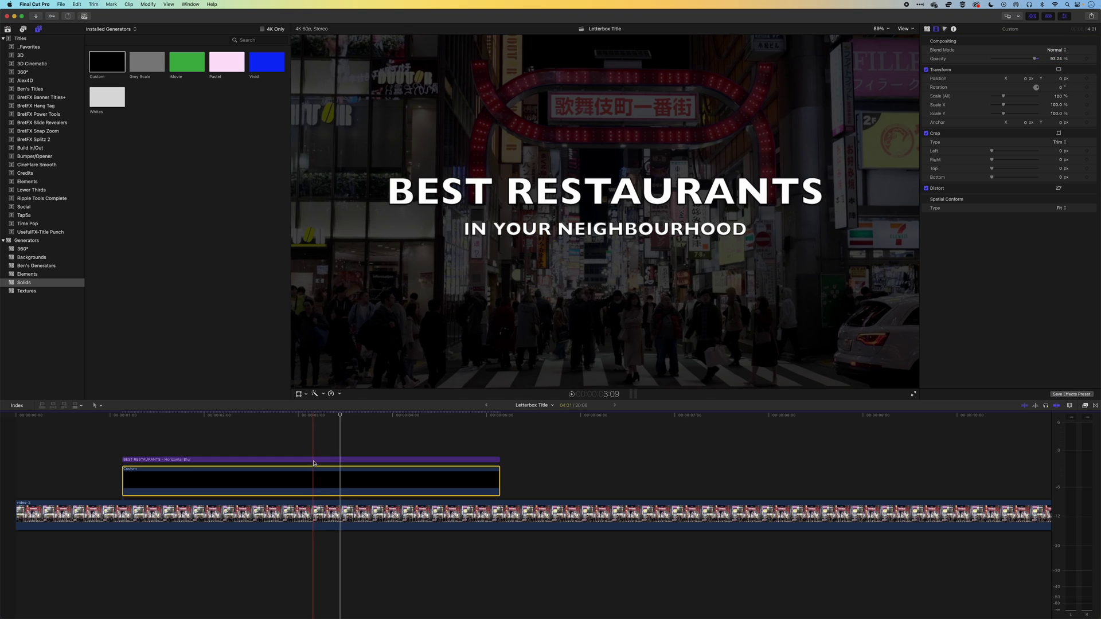
# Add the default transition to both ends of the Custom solid and play back the fade
pyautogui.click(78, 610)
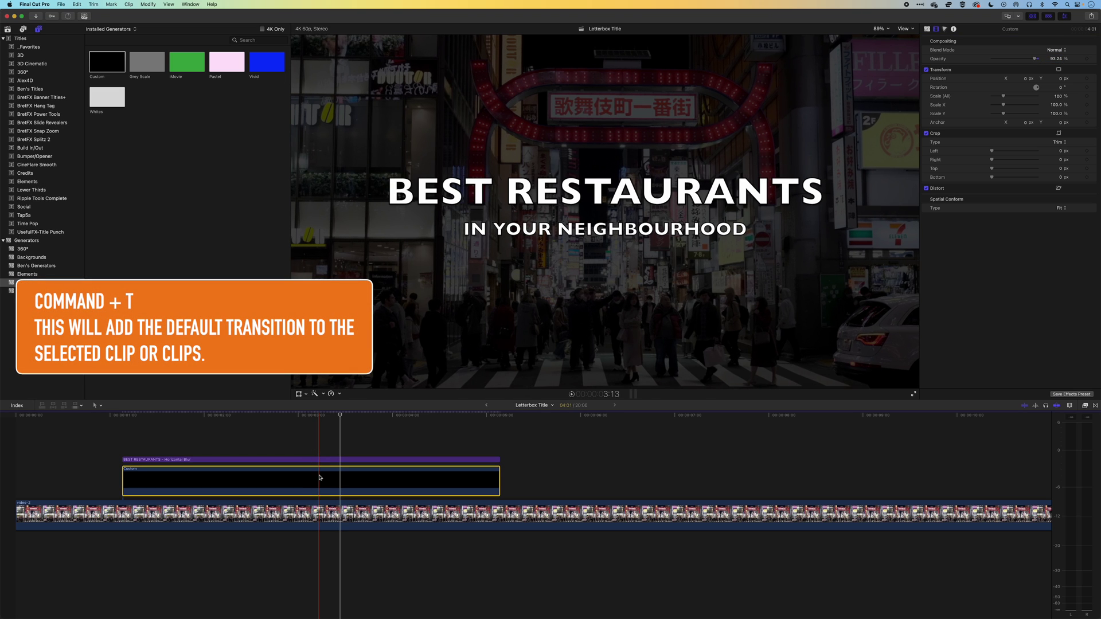
pyautogui.press('super+t')
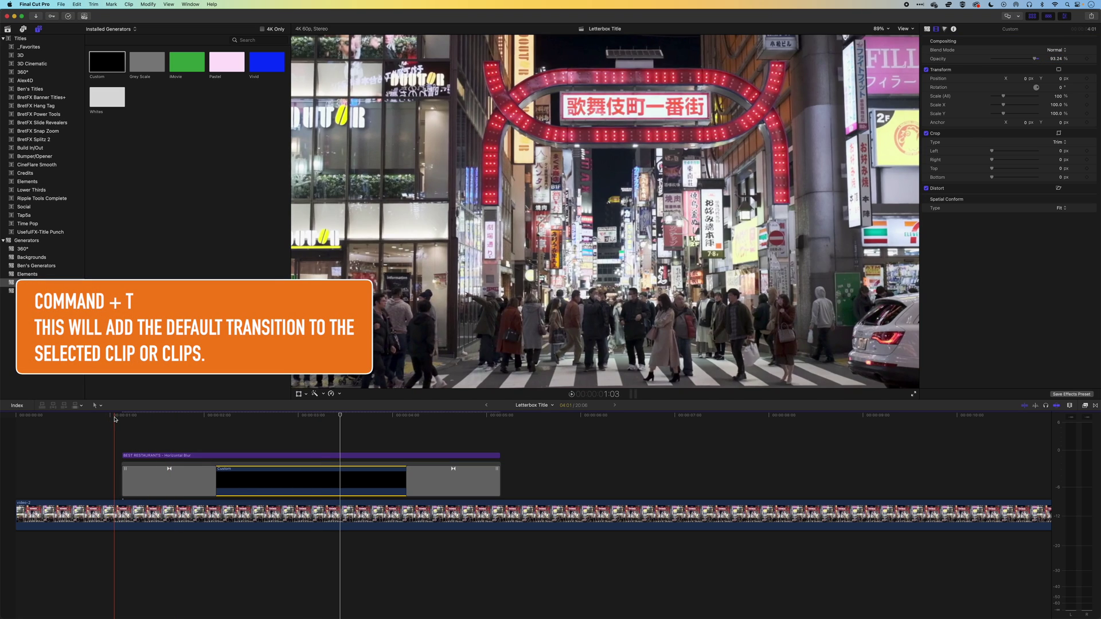
pyautogui.press('space')
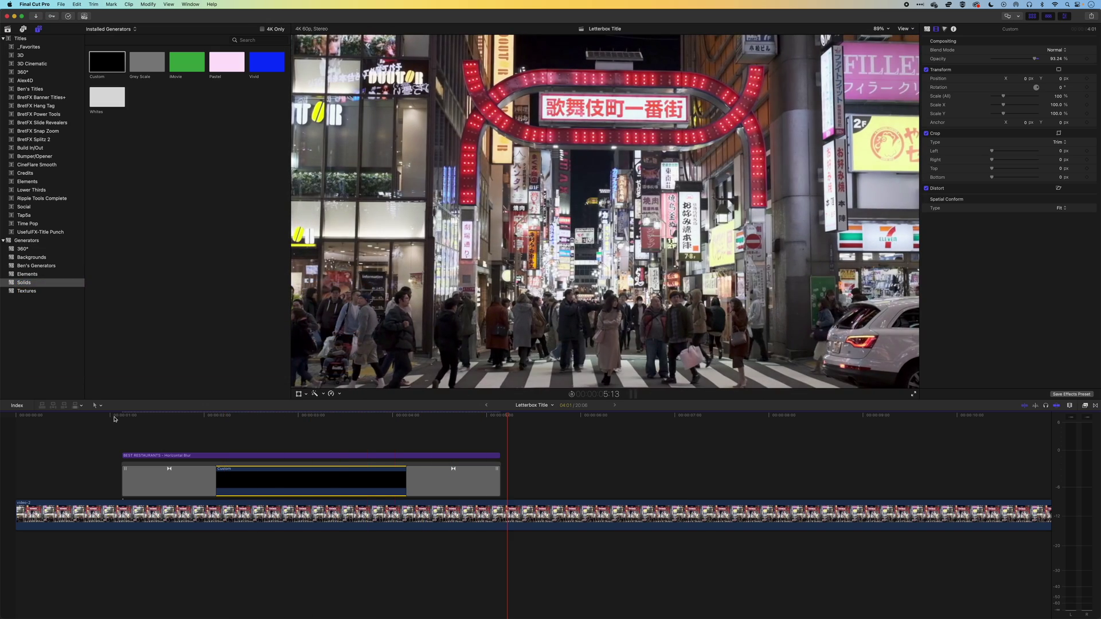
# Shorten the transitions at the start and end of the Custom solid
pyautogui.moveTo(115, 419); pyautogui.dragTo(299, 418)
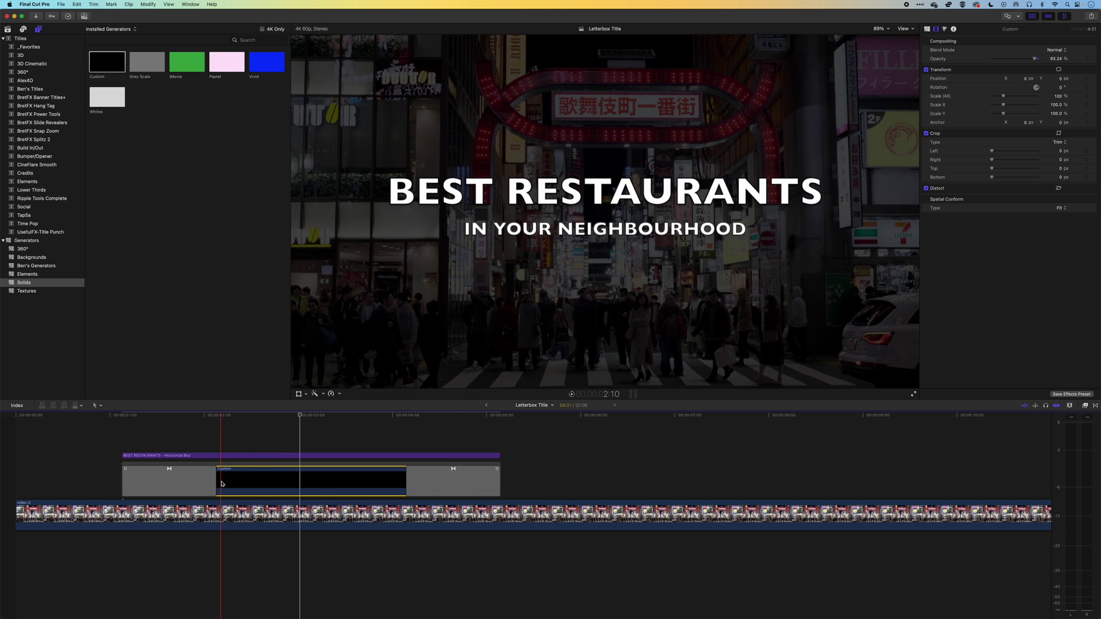
pyautogui.moveTo(215, 480); pyautogui.dragTo(188, 481)
pyautogui.moveTo(410, 480); pyautogui.dragTo(457, 480)
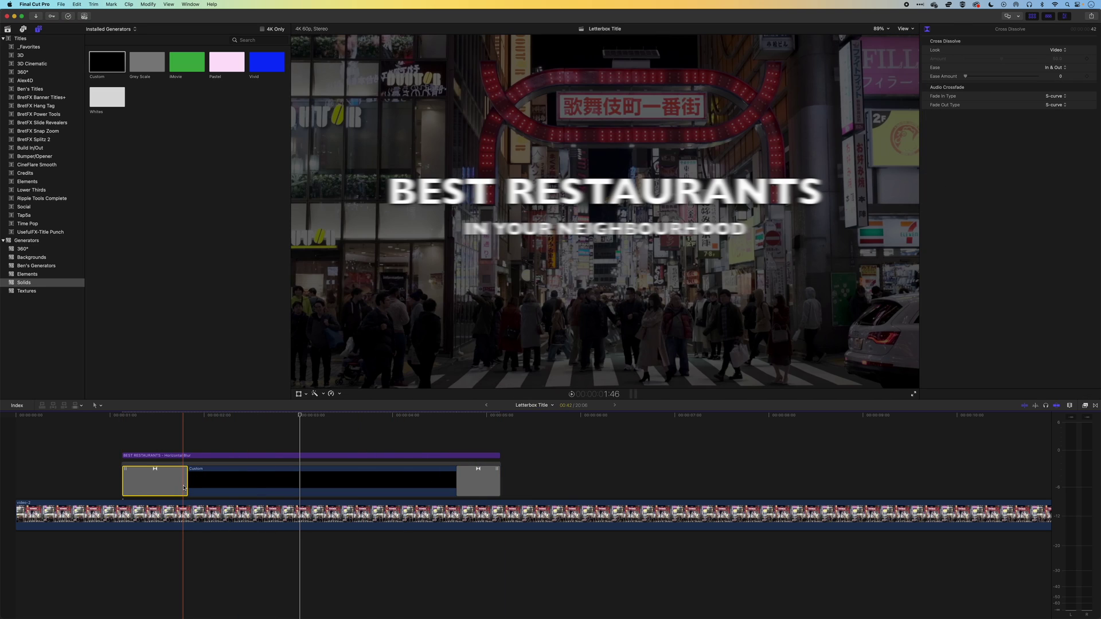
# Delete both transitions from the Custom solid
pyautogui.press('Delete')
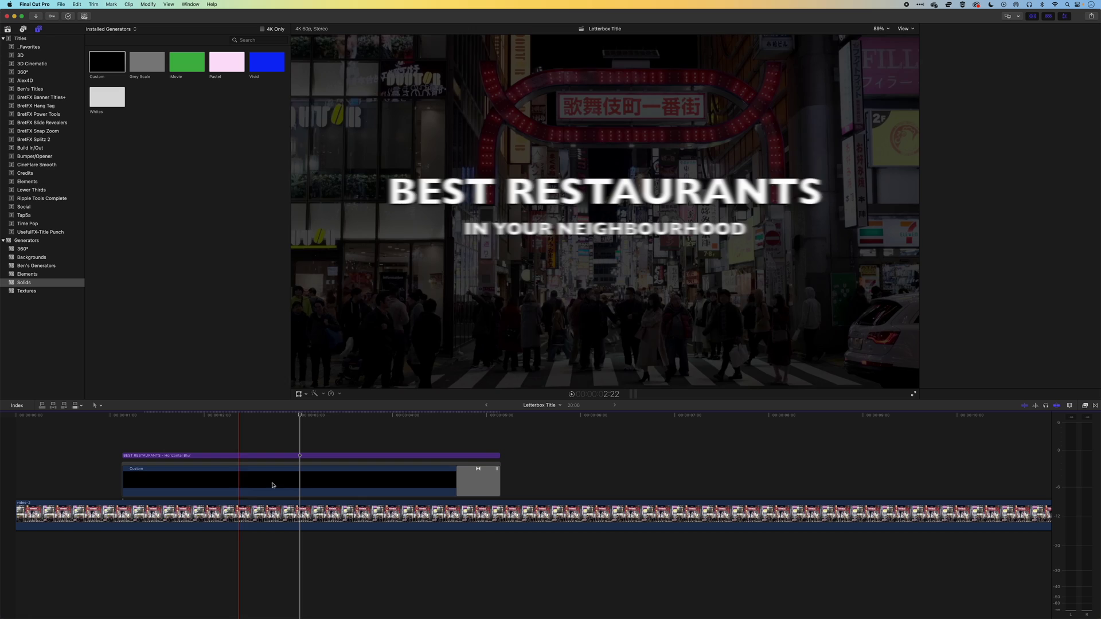
pyautogui.click(477, 480)
pyautogui.press('Delete')
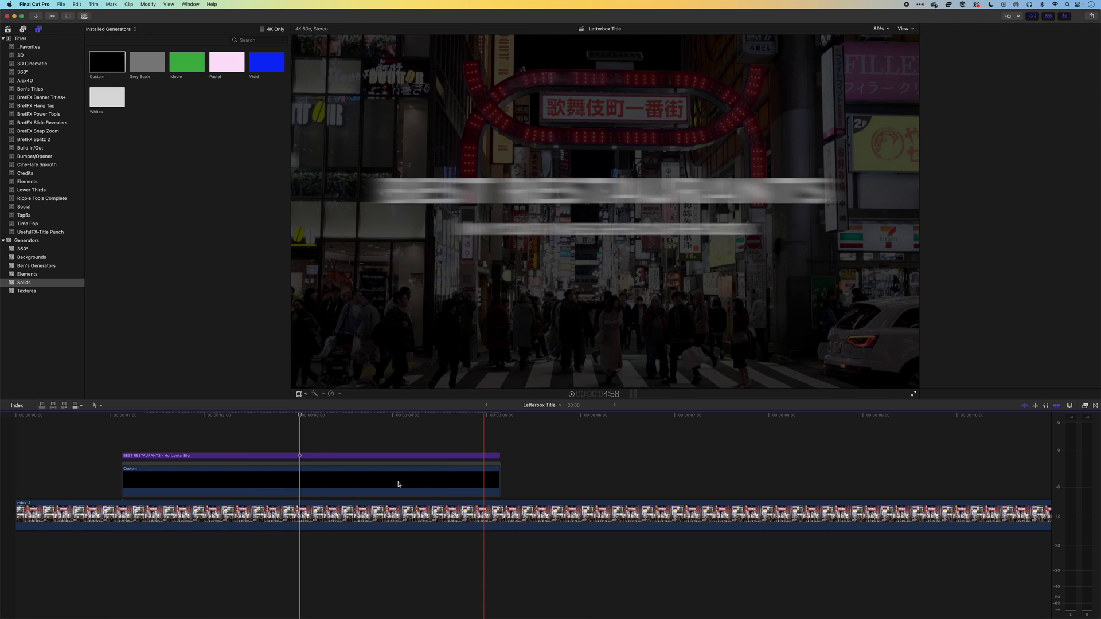
# Set the Custom solid's opacity back to 100%
pyautogui.click(399, 484)
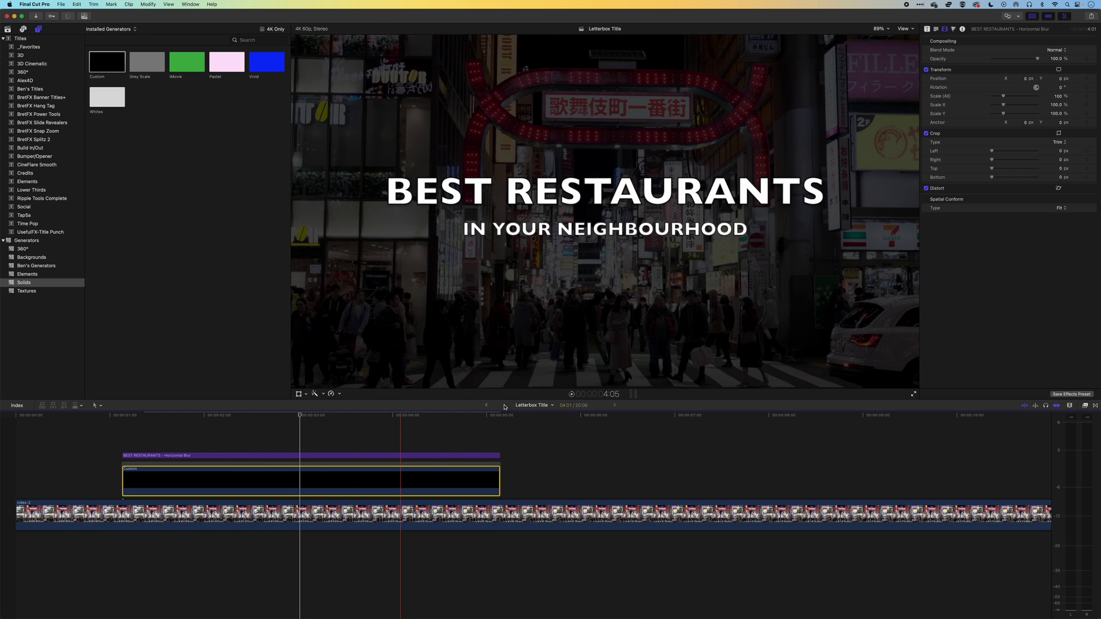
pyautogui.moveTo(1036, 59); pyautogui.dragTo(1047, 59)
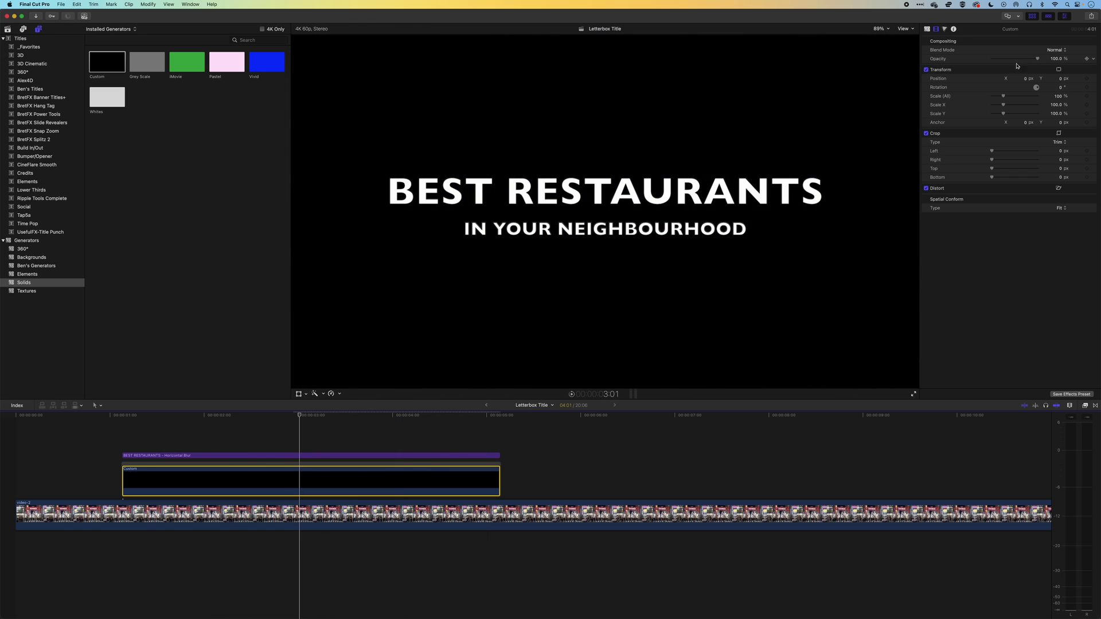
pyautogui.click(289, 415)
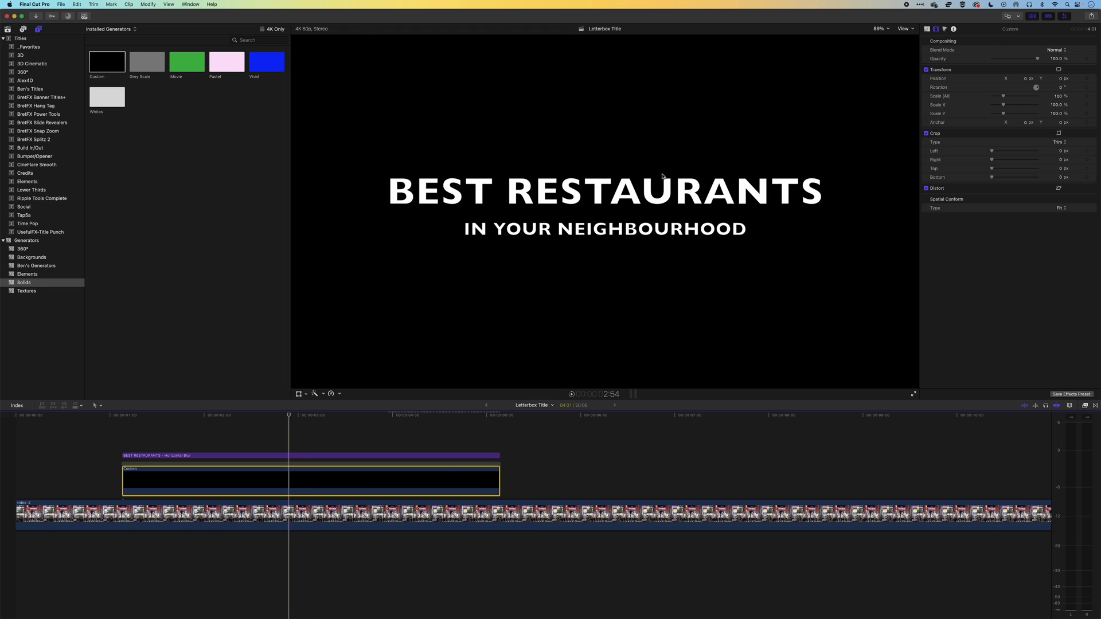
# Change the Custom solid's color to dark red
pyautogui.click(935, 30)
pyautogui.click(928, 29)
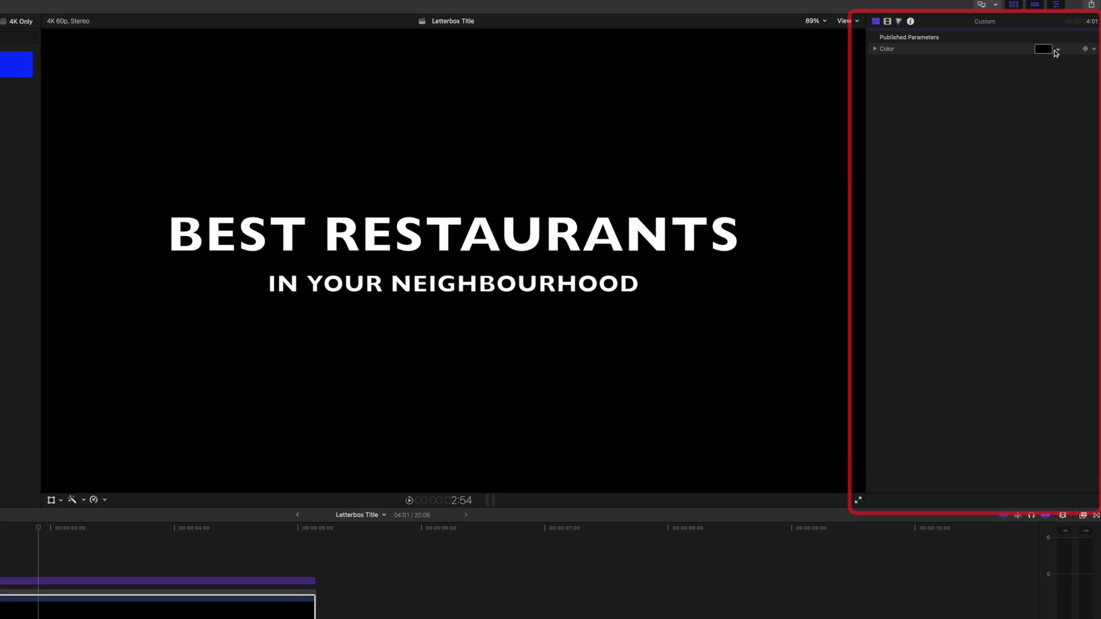
pyautogui.click(1066, 51)
pyautogui.moveTo(1052, 64); pyautogui.dragTo(1052, 145)
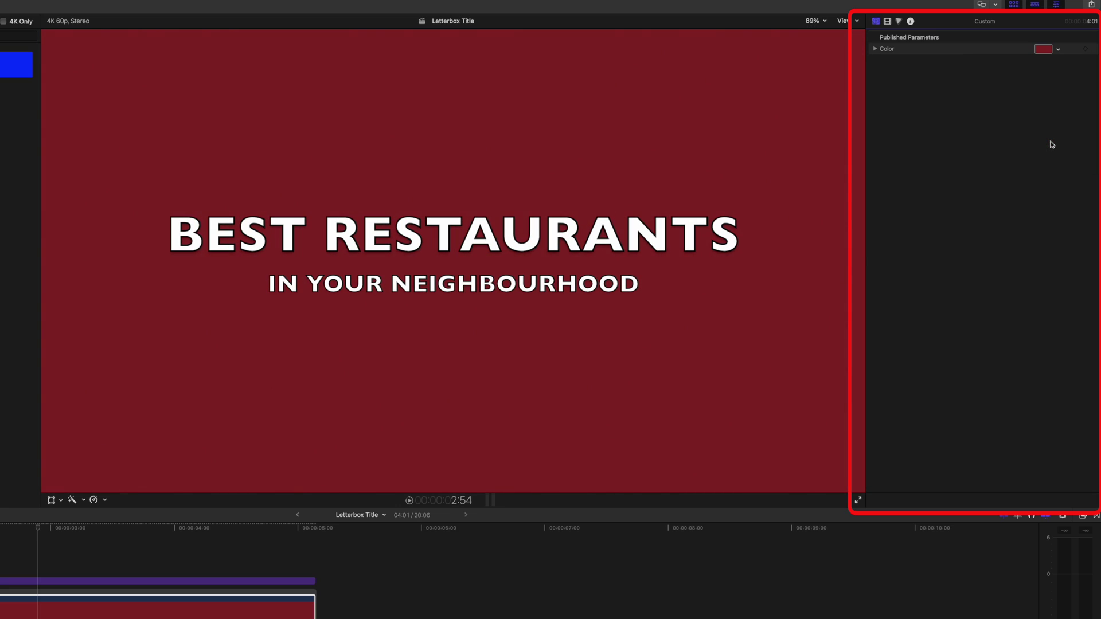
# Crop the red solid into a horizontal band behind the title, with Top at 782 px and Bottom at about 836 px
pyautogui.click(888, 21)
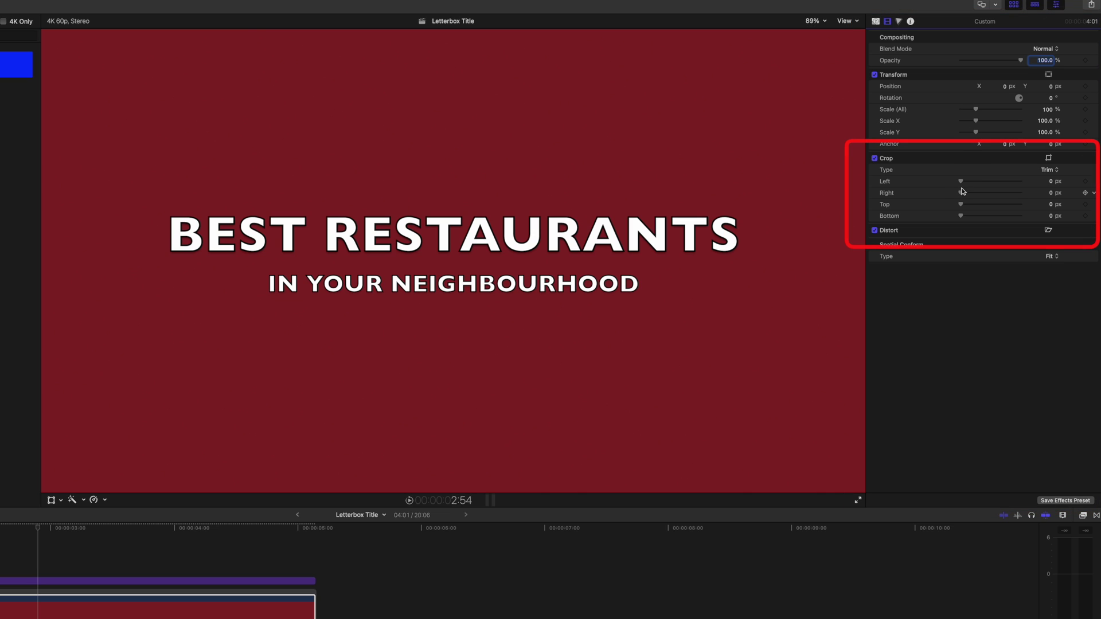
pyautogui.moveTo(962, 207); pyautogui.dragTo(986, 221)
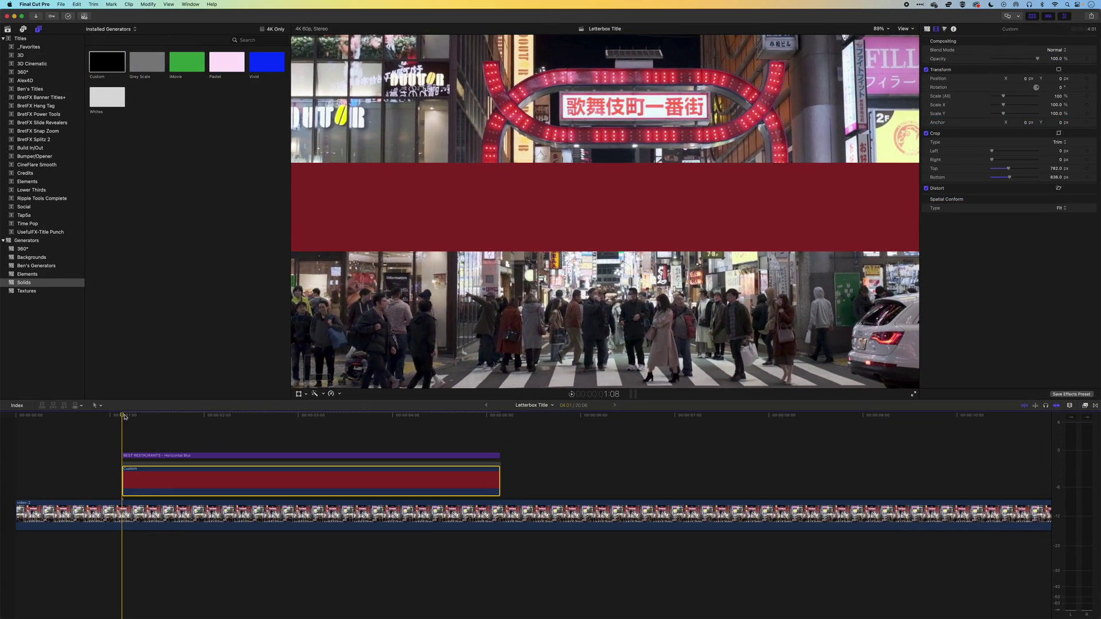
pyautogui.moveTo(125, 417); pyautogui.dragTo(275, 423)
# Extend both ends of the red solid slightly past the title's start and end, to a duration of about 4:37
pyautogui.moveTo(123, 475); pyautogui.dragTo(93, 474)
pyautogui.moveTo(500, 478); pyautogui.dragTo(526, 478)
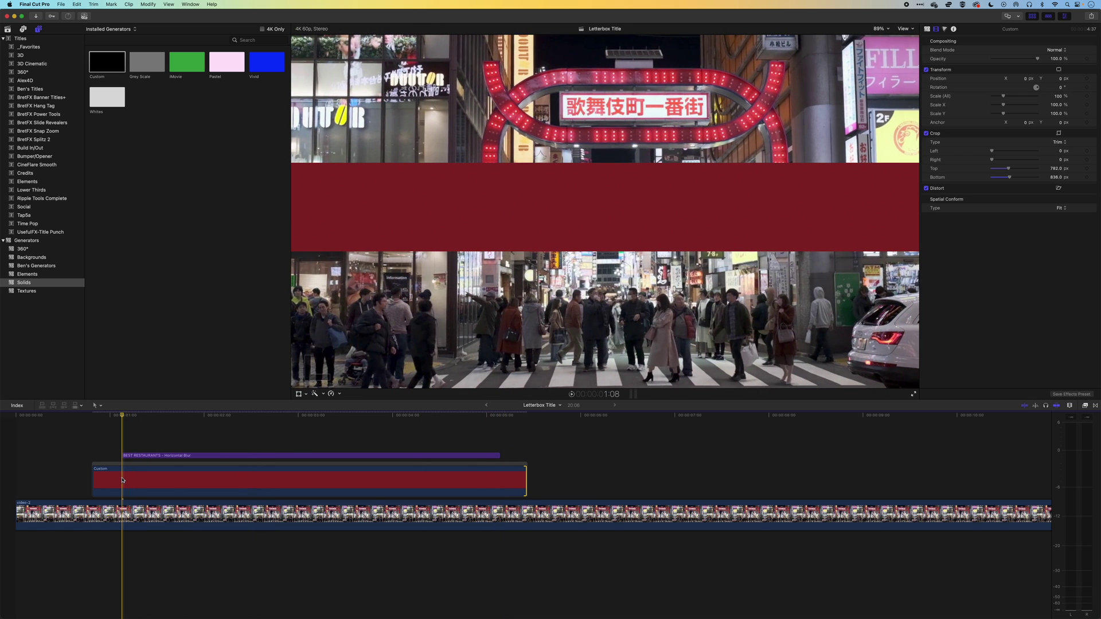
pyautogui.click(123, 478)
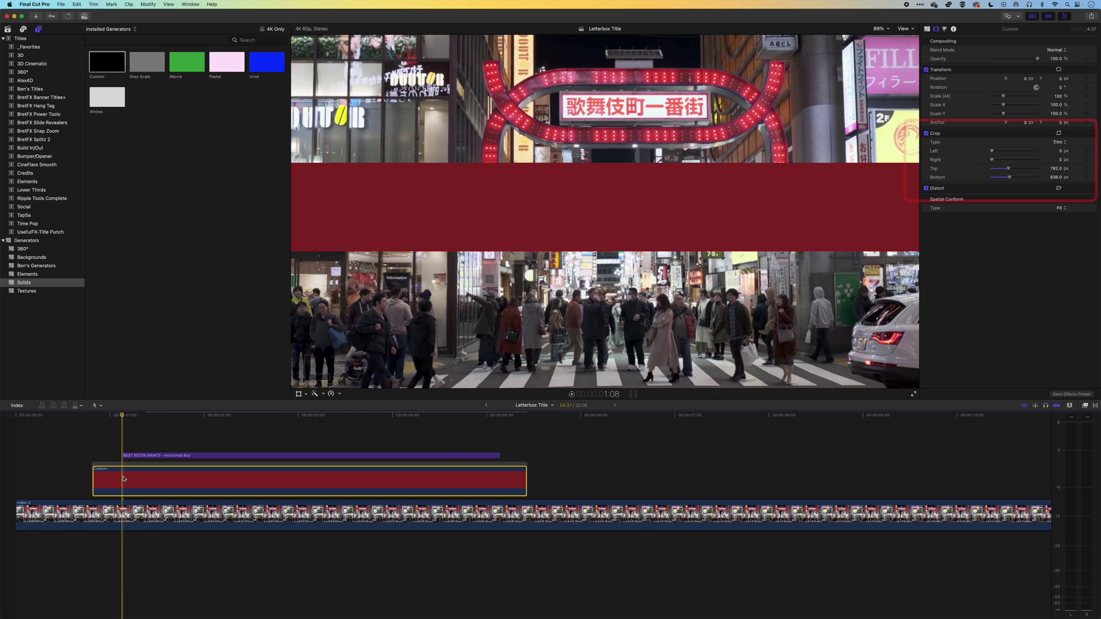
# Keyframe the red solid's Crop Top and Bottom at 1:08, and close the band at the solid's start with Top 1153 px and Bottom 1145 px
pyautogui.click(1087, 169)
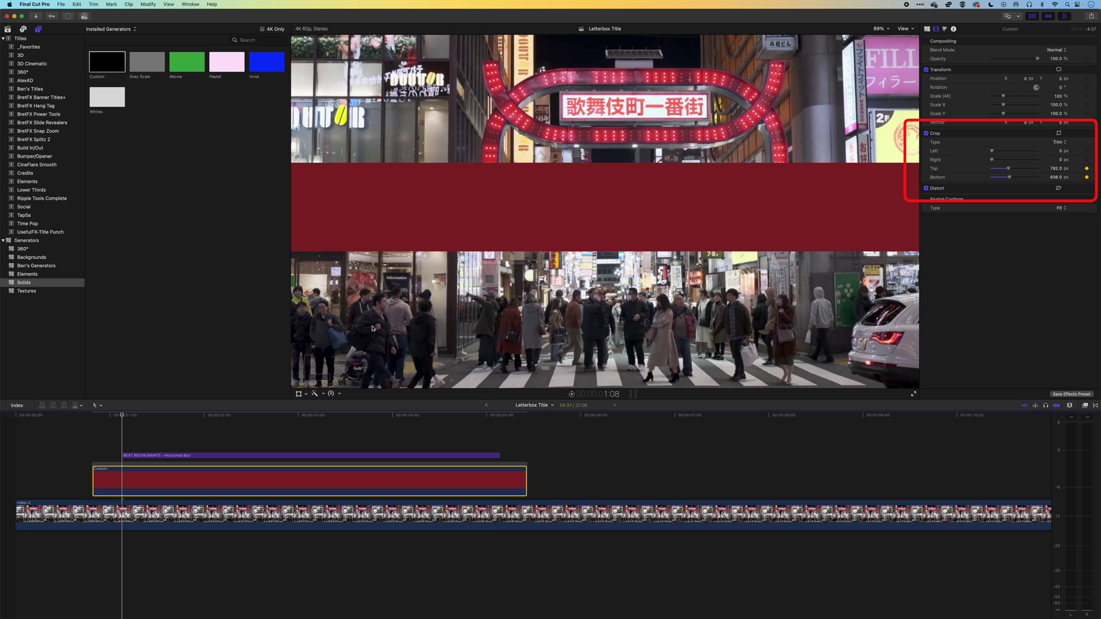
pyautogui.moveTo(130, 415); pyautogui.dragTo(92, 416)
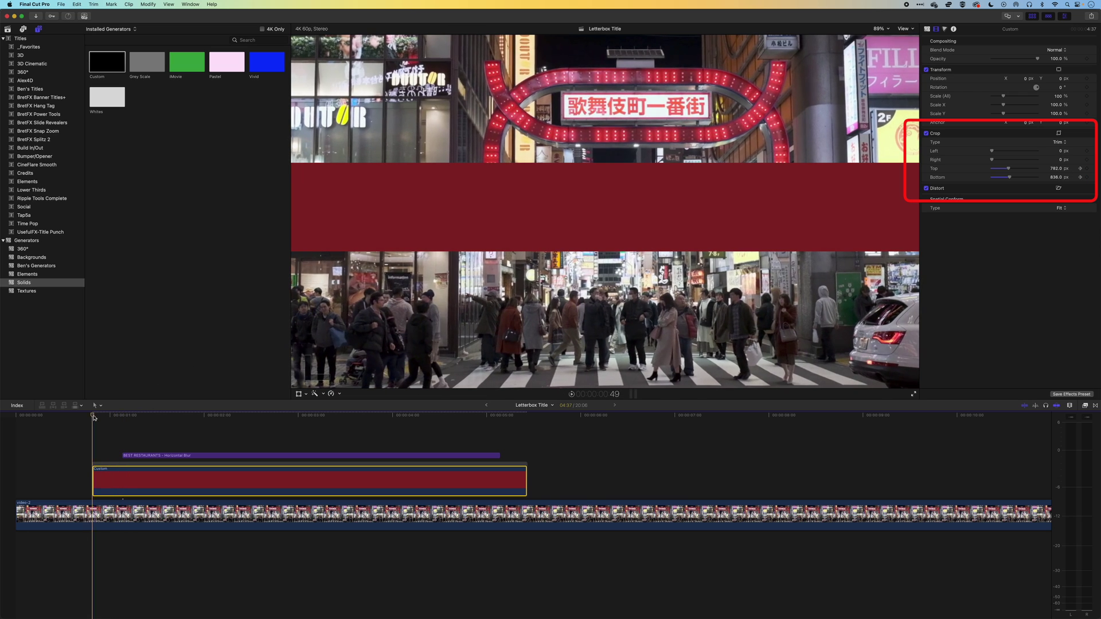
pyautogui.moveTo(1010, 169)
pyautogui.mouseDown()
pyautogui.moveTo(1022, 171)
pyautogui.moveTo(1013, 179)
pyautogui.moveTo(1020, 170)
pyautogui.mouseUp()
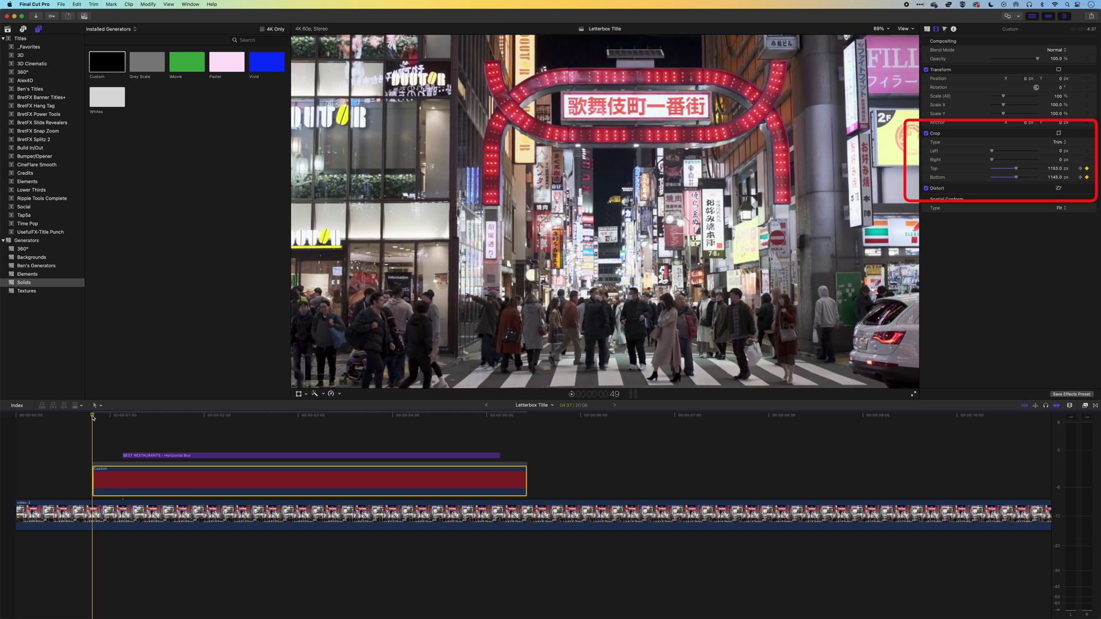
pyautogui.press('space')
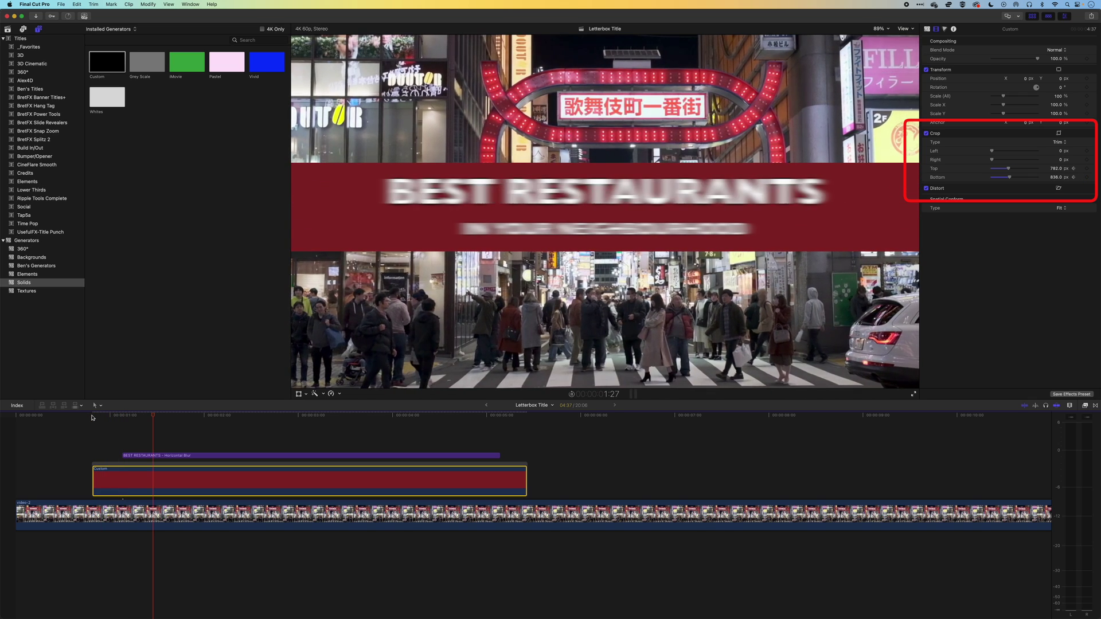
pyautogui.press('space')
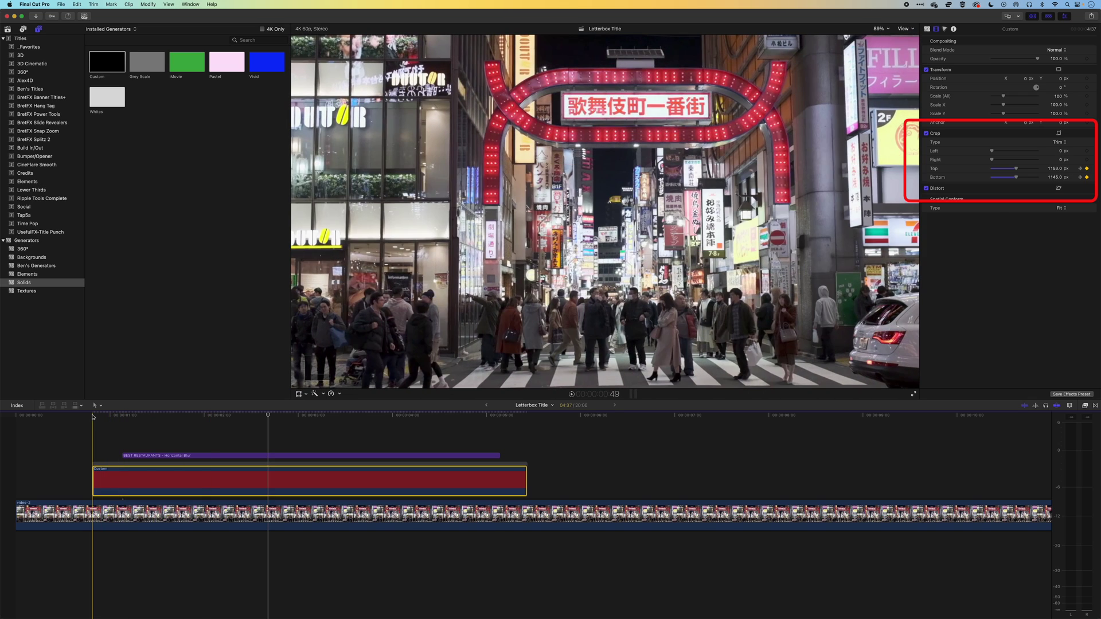
pyautogui.press('space')
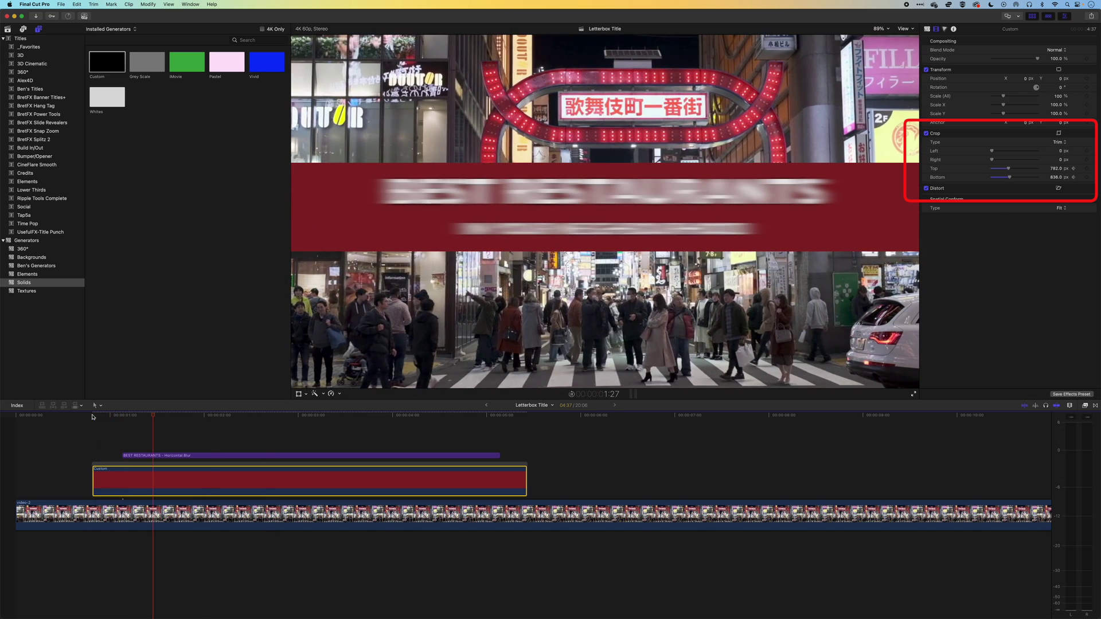
pyautogui.press('space')
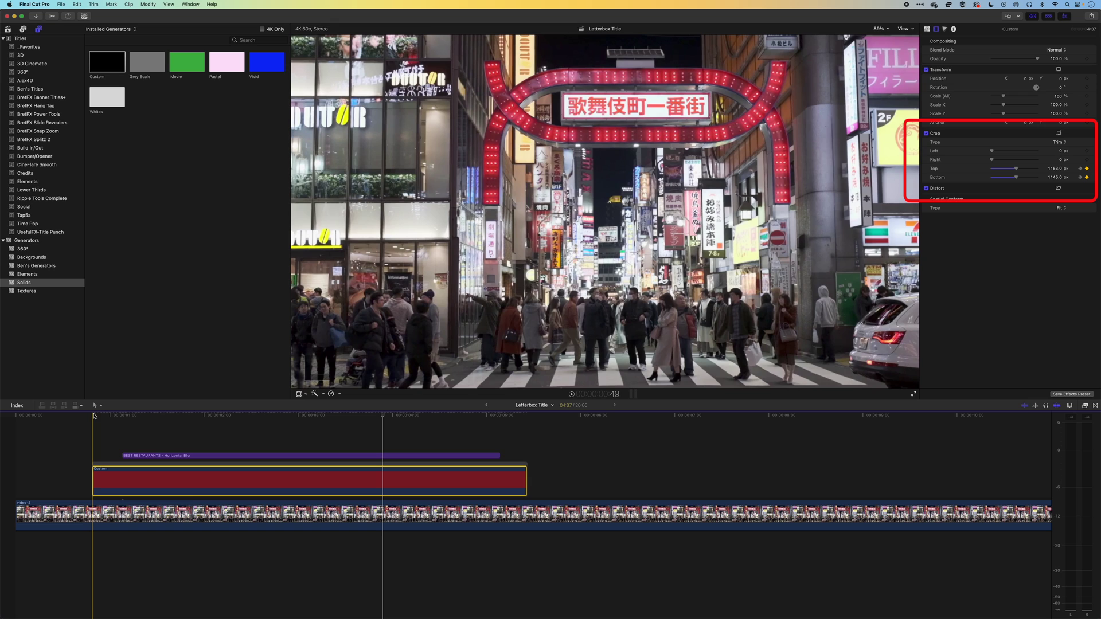
# Keyframe the red solid's Crop Top and Bottom at 5:04, and close the band at its last frame with Top at about 1111 px
pyautogui.click(492, 415)
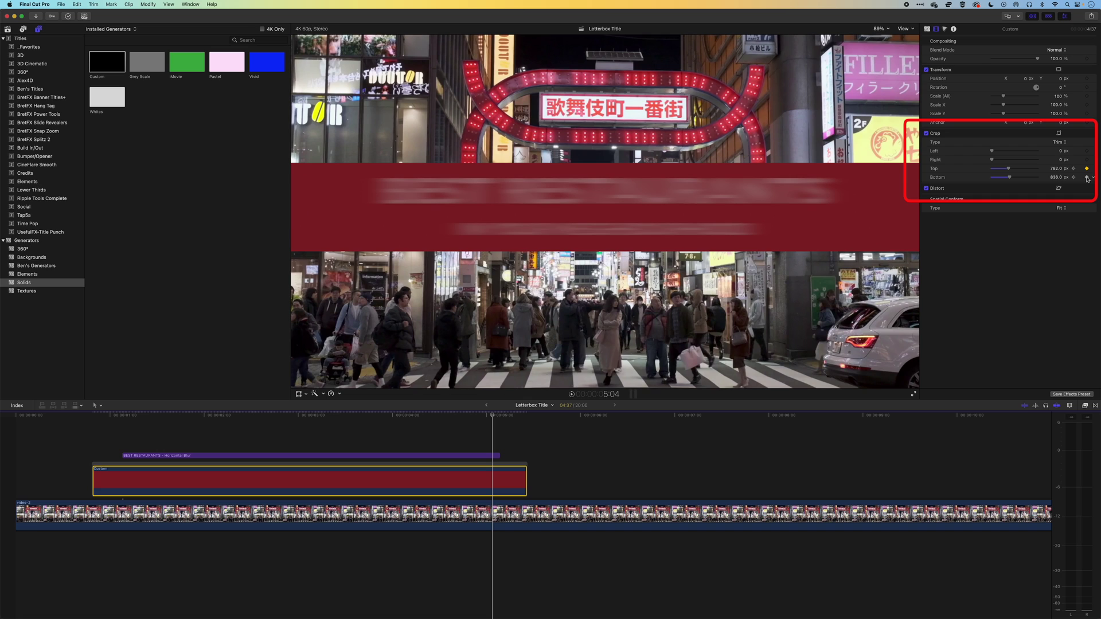
pyautogui.moveTo(492, 417); pyautogui.dragTo(527, 417)
pyautogui.press('Left')
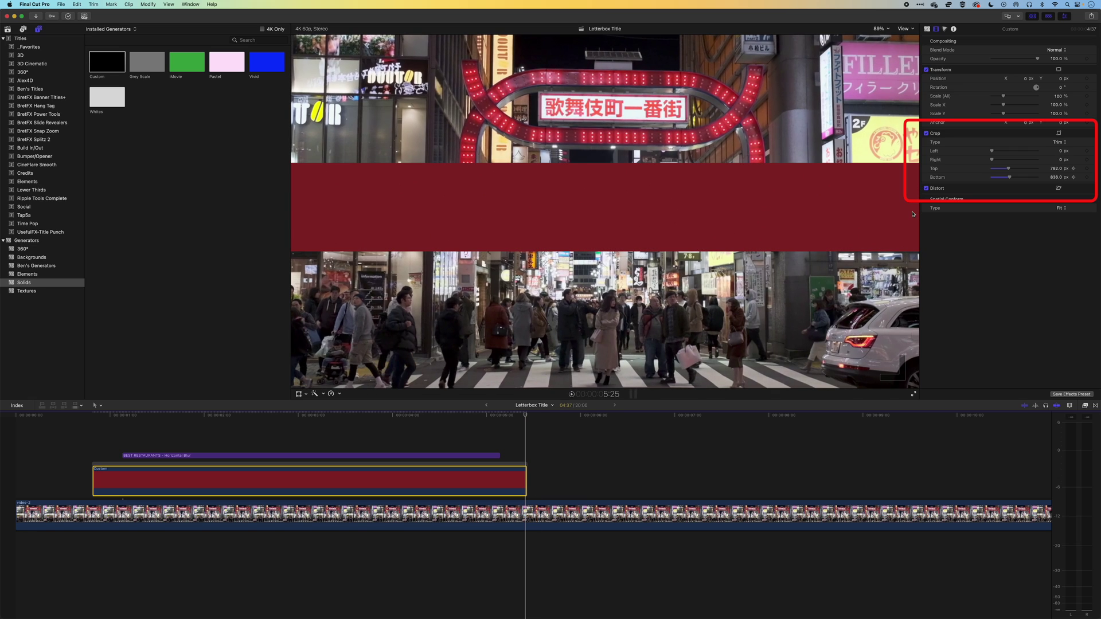
pyautogui.moveTo(1011, 171)
pyautogui.mouseDown()
pyautogui.moveTo(1015, 179)
pyautogui.moveTo(1016, 169)
pyautogui.mouseUp()
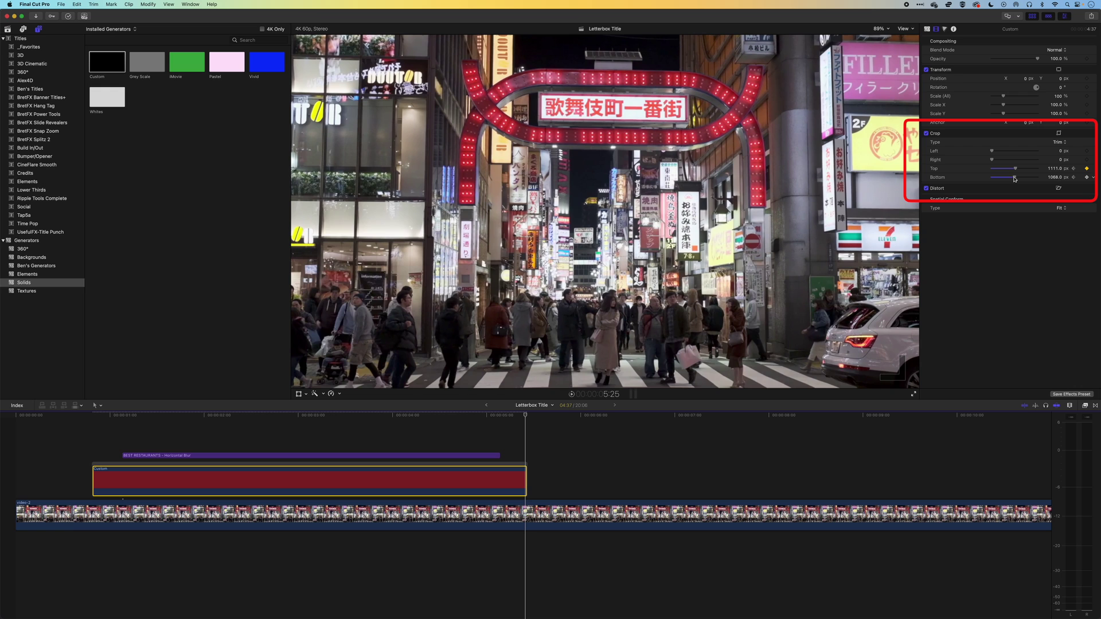
pyautogui.moveTo(525, 417); pyautogui.dragTo(475, 416)
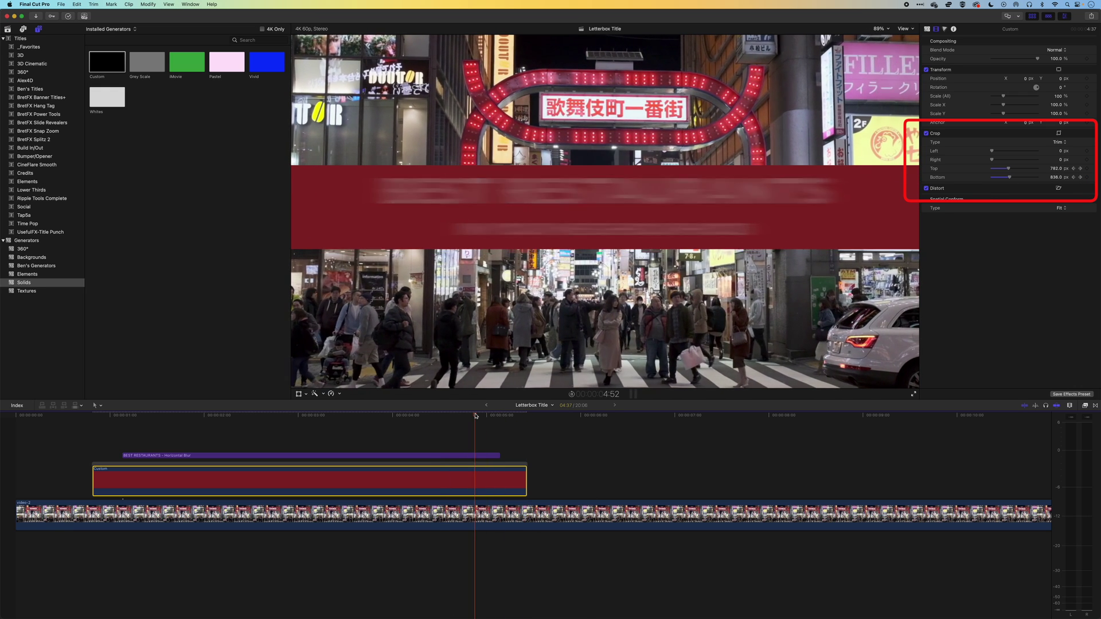
pyautogui.press('space')
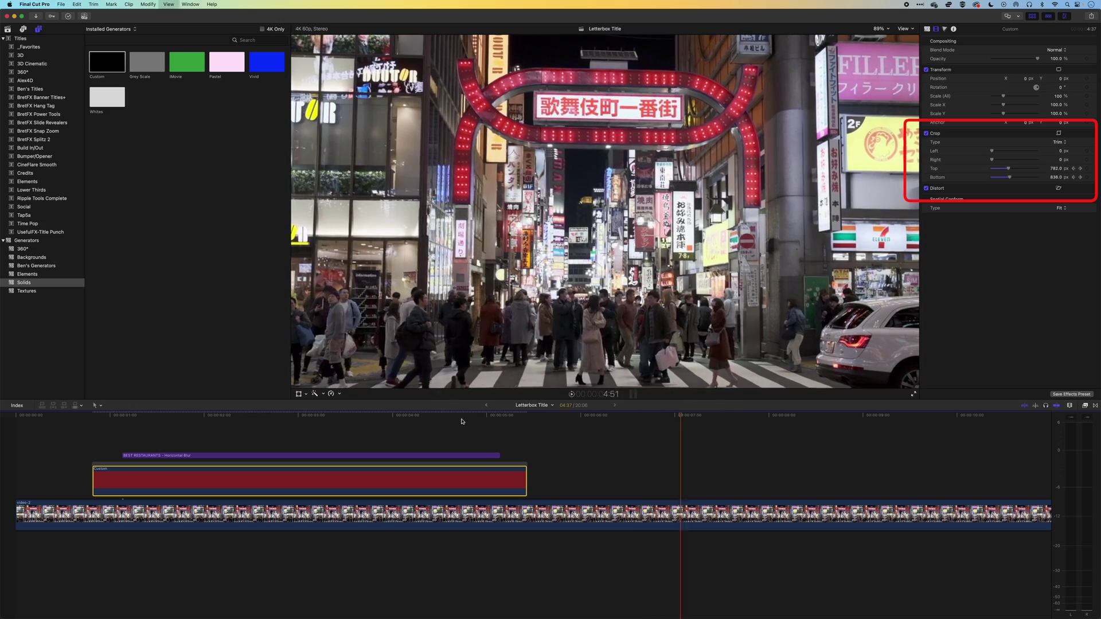
pyautogui.click(114, 415)
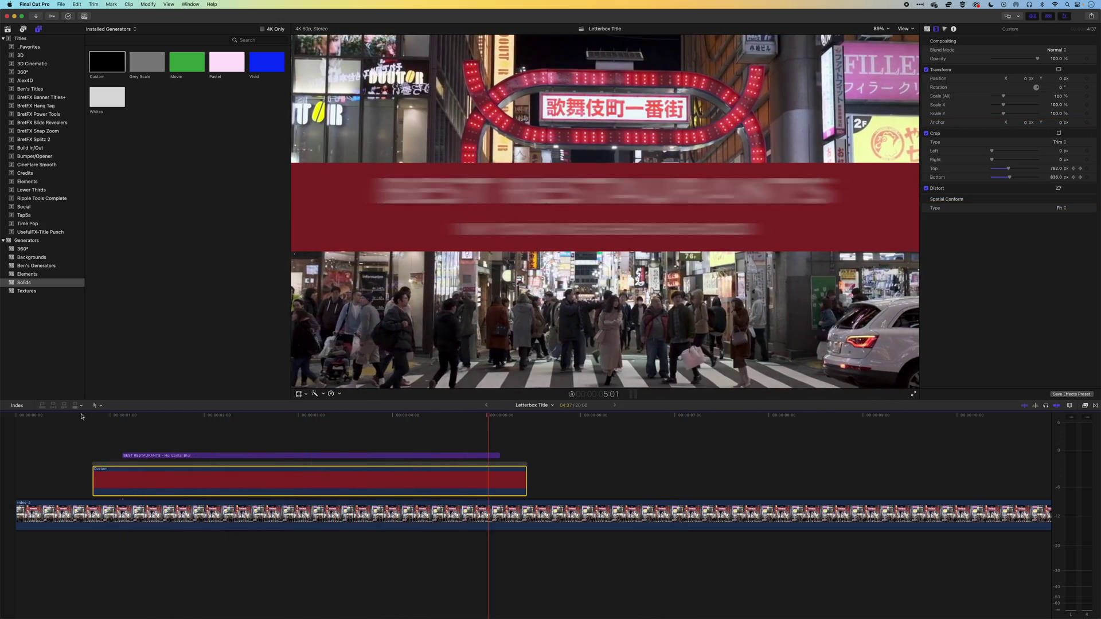
# Compare the Subtract, Darken and Multiply blend modes on the red solid at 2:59 and settle on Darken
pyautogui.moveTo(163, 416); pyautogui.dragTo(297, 419)
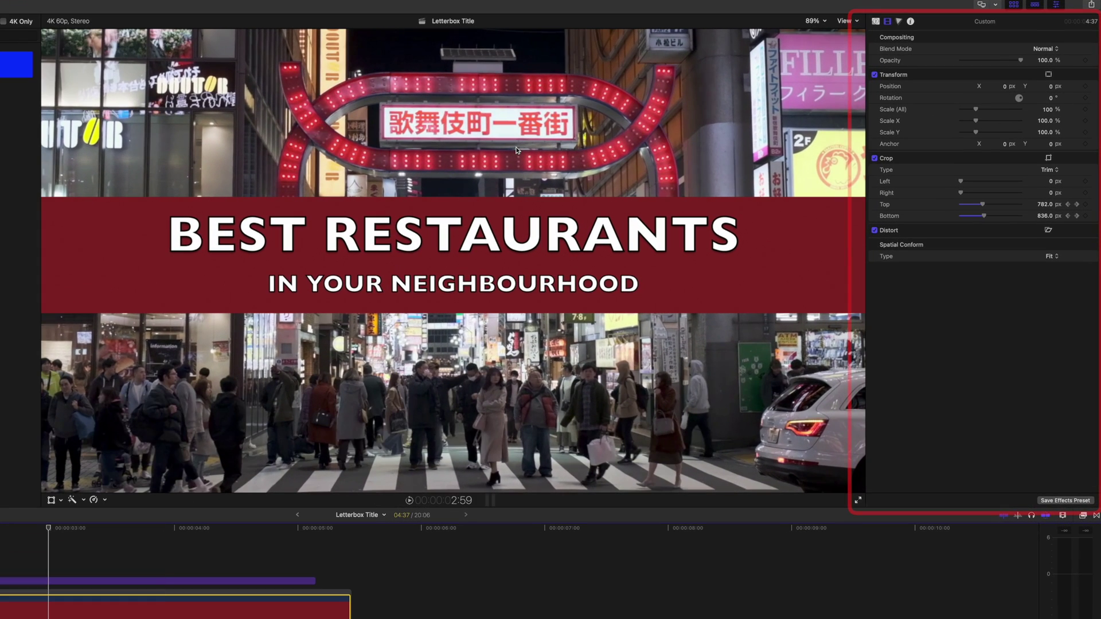
pyautogui.moveTo(1022, 62); pyautogui.dragTo(1021, 62)
pyautogui.click(1045, 48)
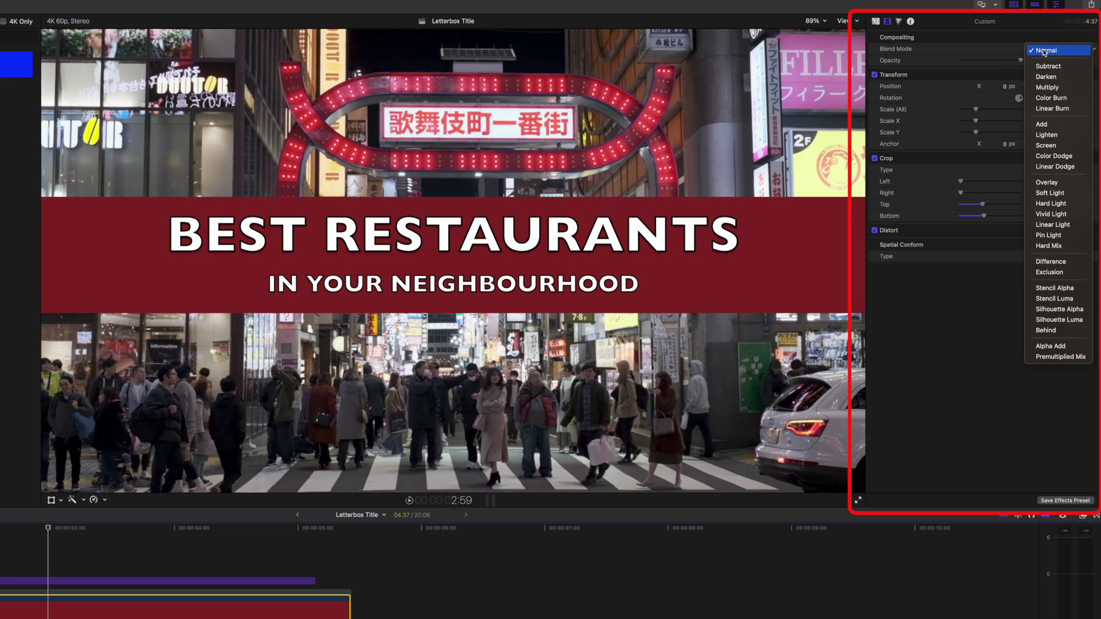
pyautogui.click(1044, 67)
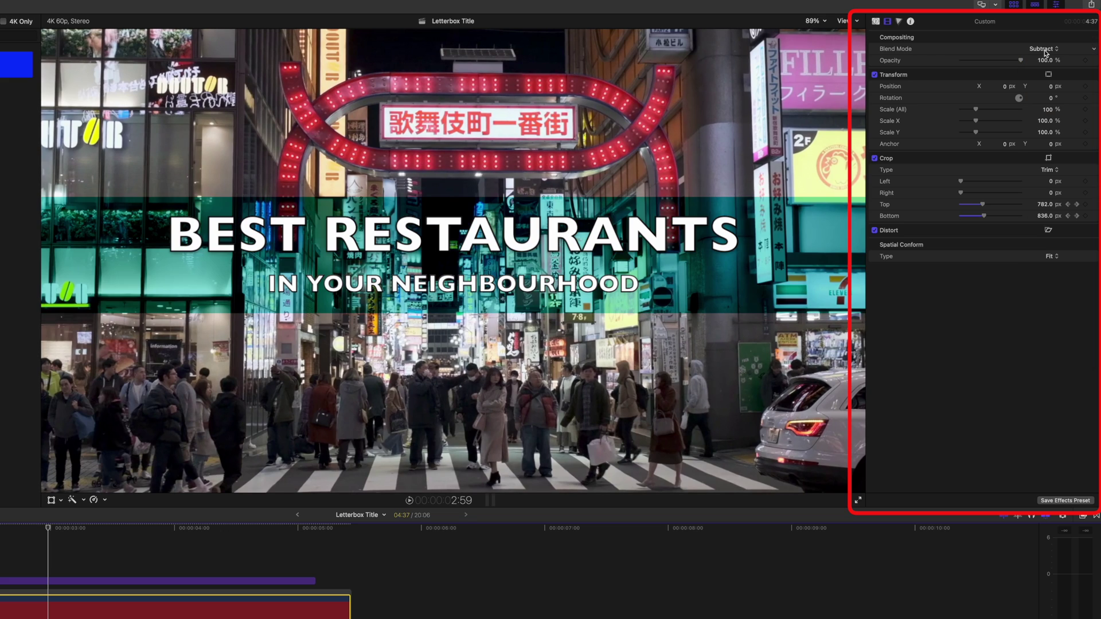
pyautogui.click(1044, 49)
pyautogui.click(1045, 59)
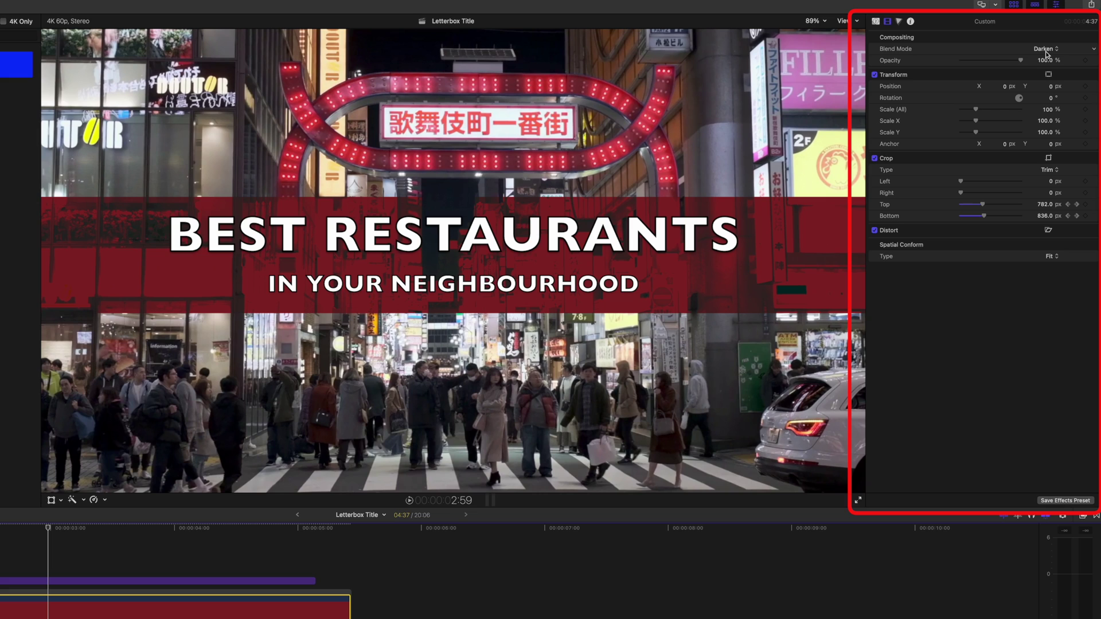
pyautogui.click(1045, 48)
pyautogui.click(1047, 51)
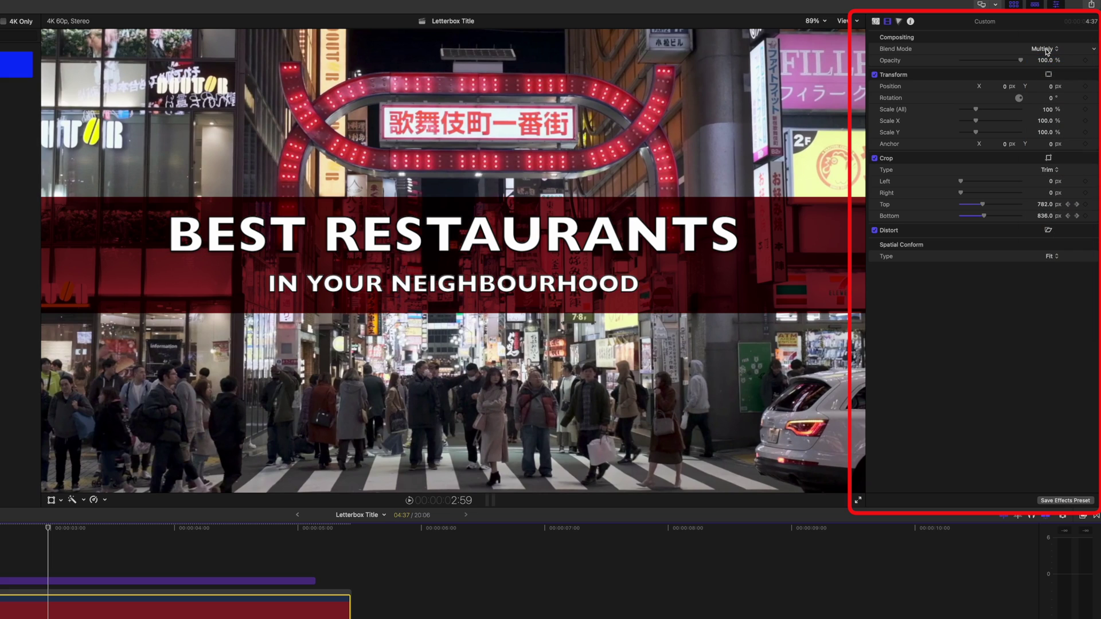
pyautogui.click(1047, 50)
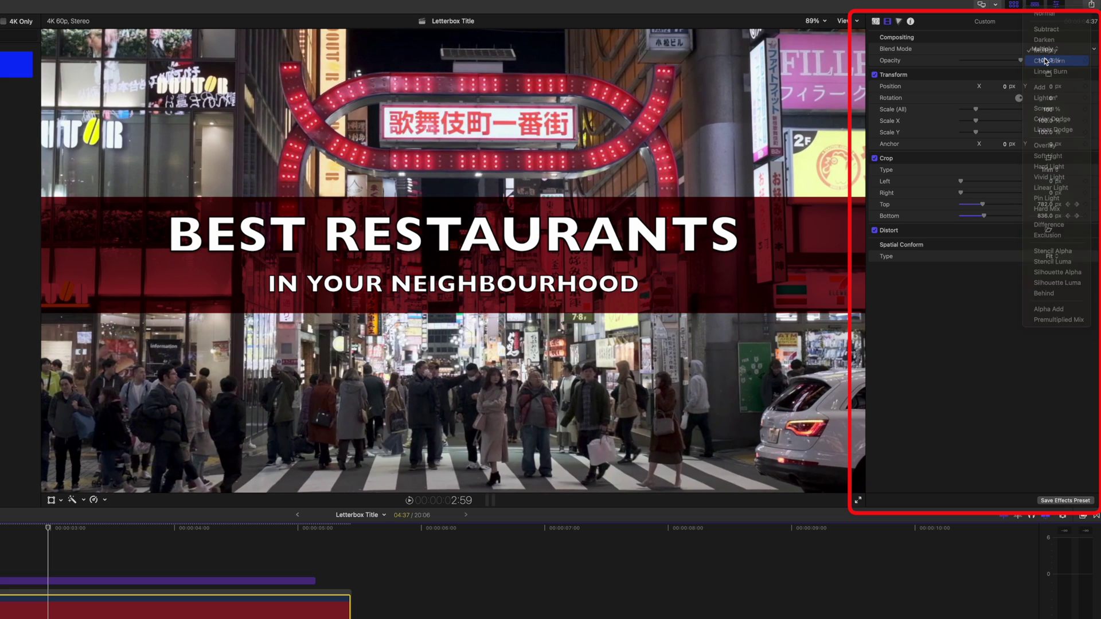
pyautogui.click(1045, 58)
pyautogui.click(1043, 50)
pyautogui.click(1045, 30)
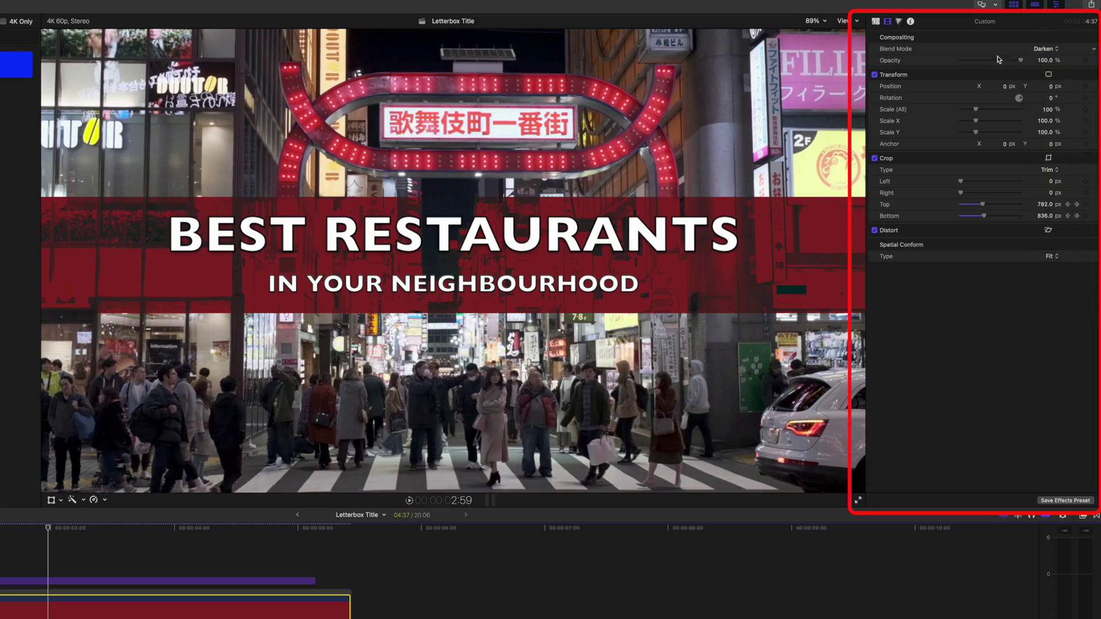
pyautogui.moveTo(48, 528); pyautogui.dragTo(0, 529)
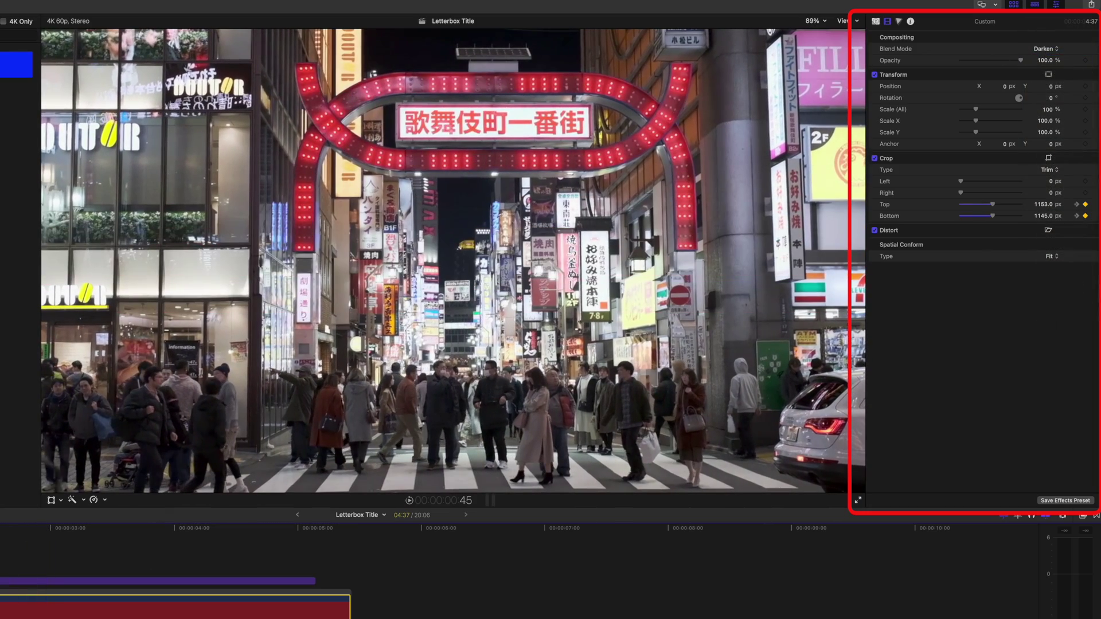
pyautogui.press('space')
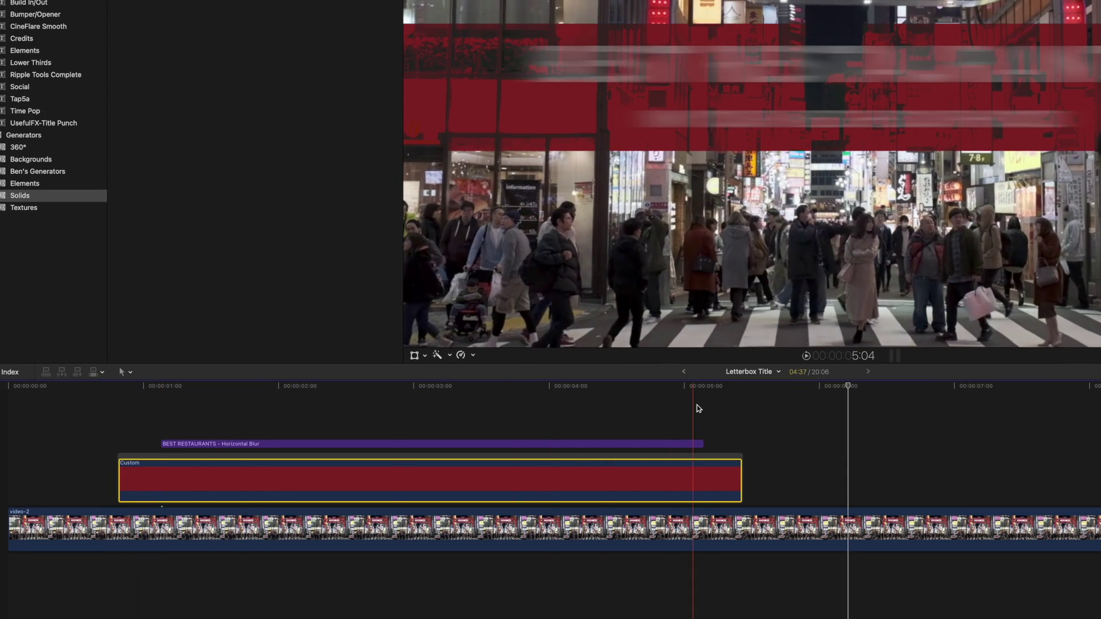
# Show the red solid's video animation and move its first and last Trim keyframes inward from the clip ends and the second slightly earlier
pyautogui.rightClick(397, 480)
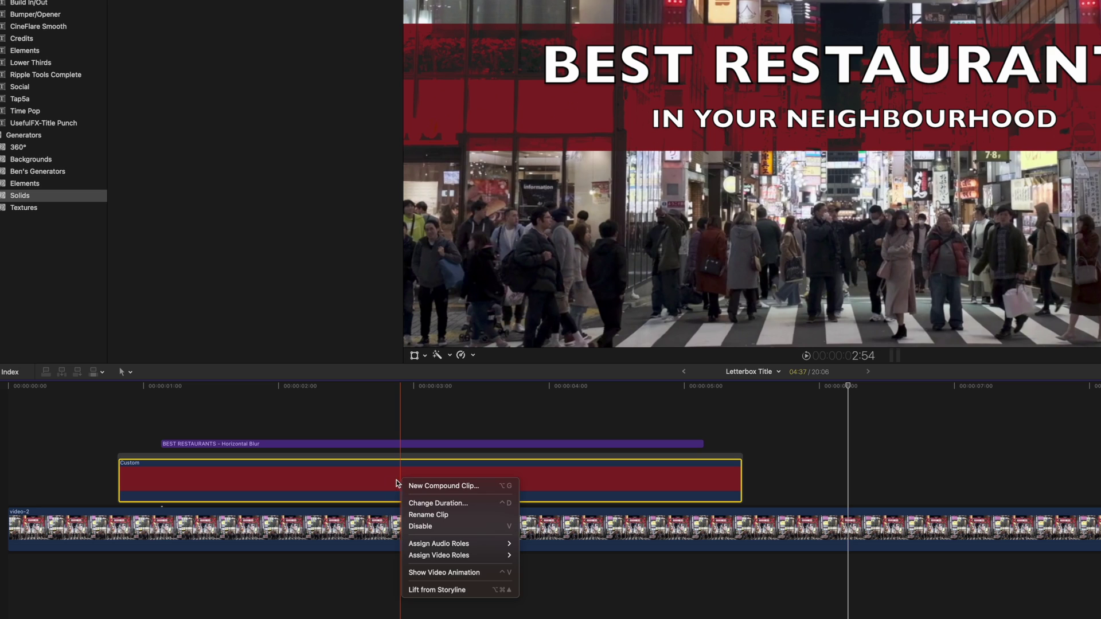
pyautogui.click(444, 573)
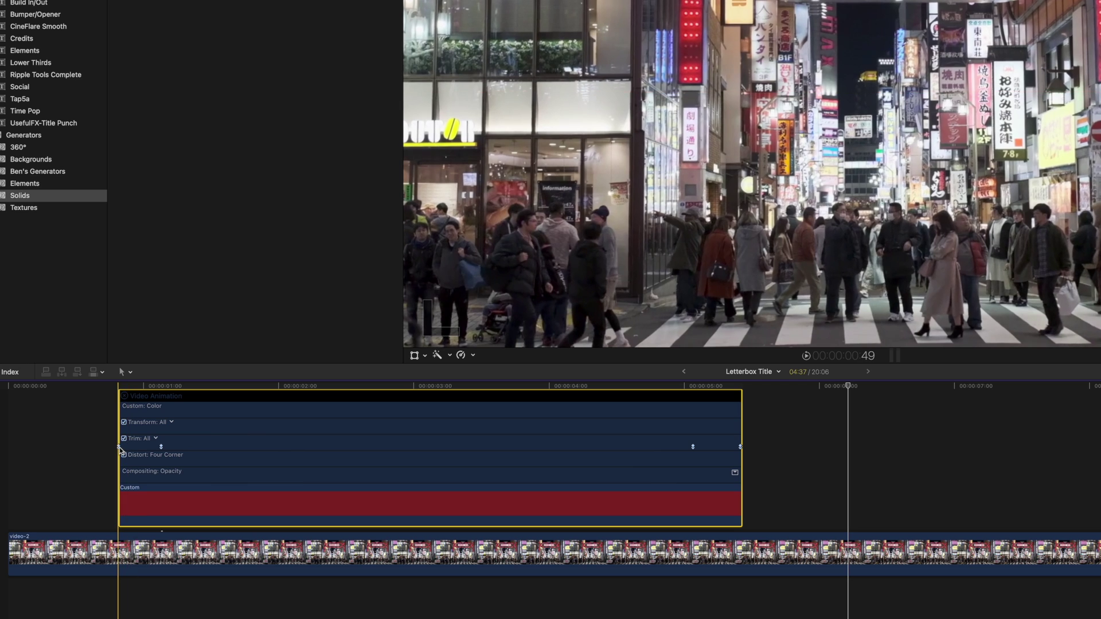
pyautogui.click(120, 448)
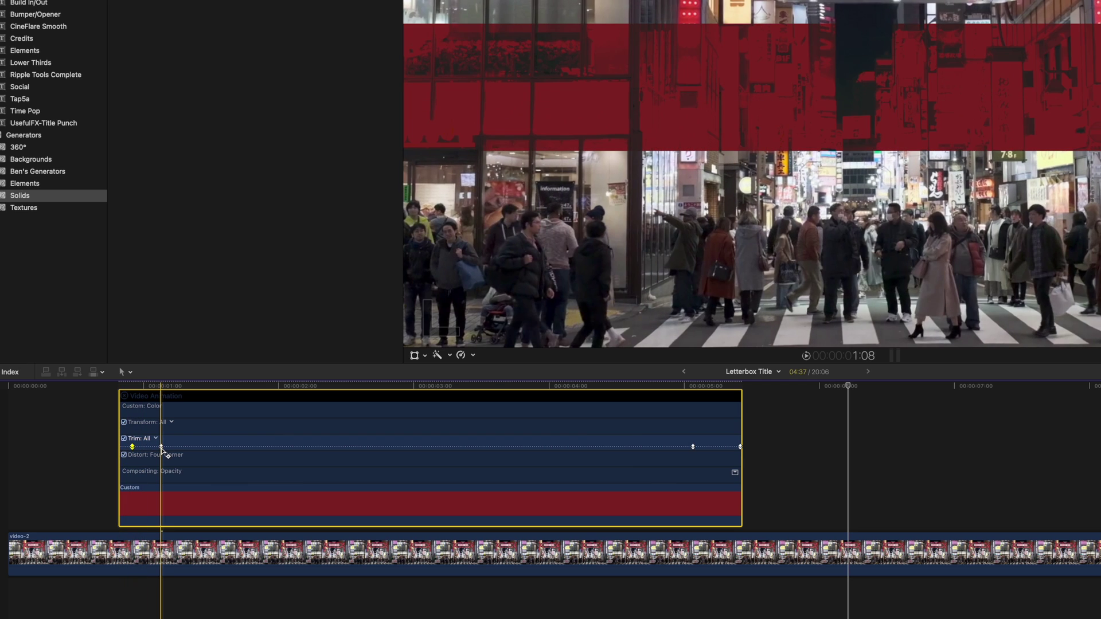
pyautogui.click(161, 447)
pyautogui.moveTo(158, 448); pyautogui.dragTo(155, 448)
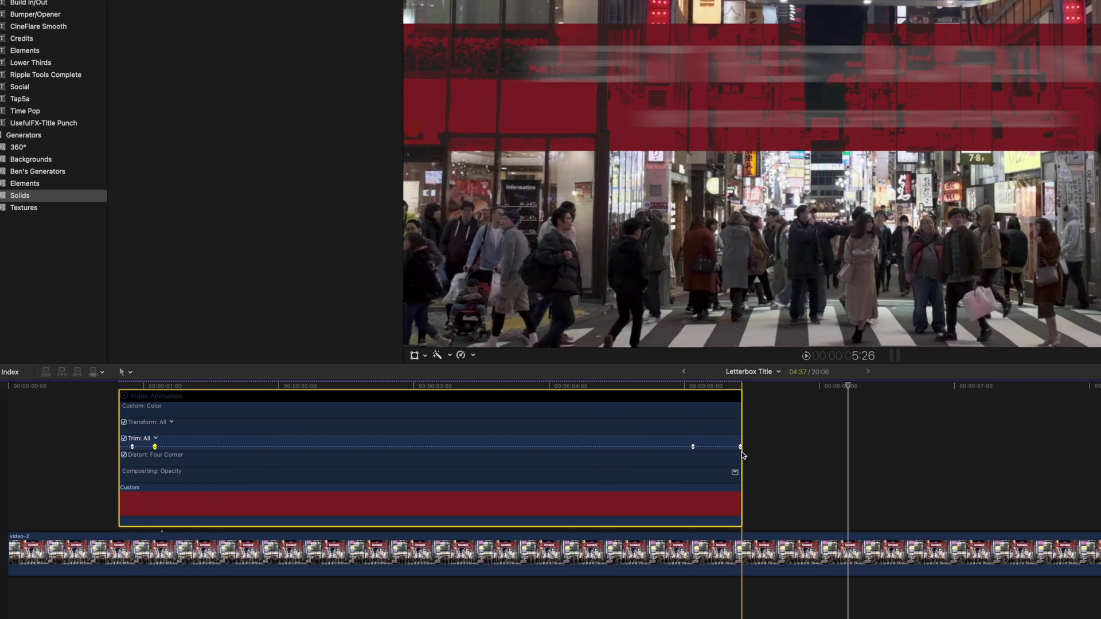
pyautogui.moveTo(740, 447); pyautogui.dragTo(694, 447)
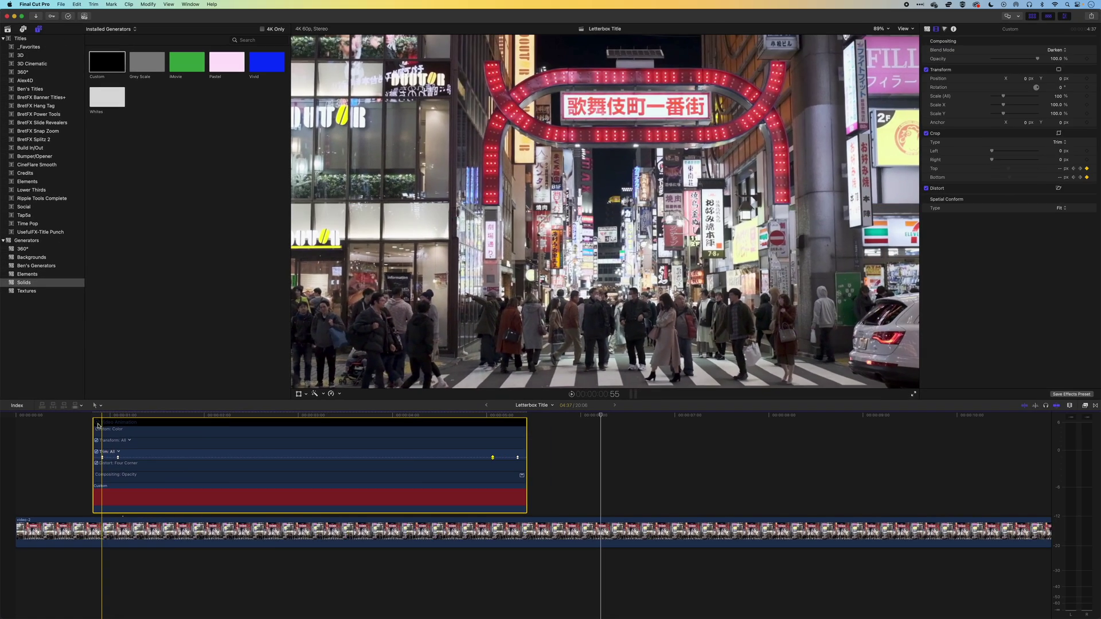
pyautogui.click(85, 417)
pyautogui.press('space')
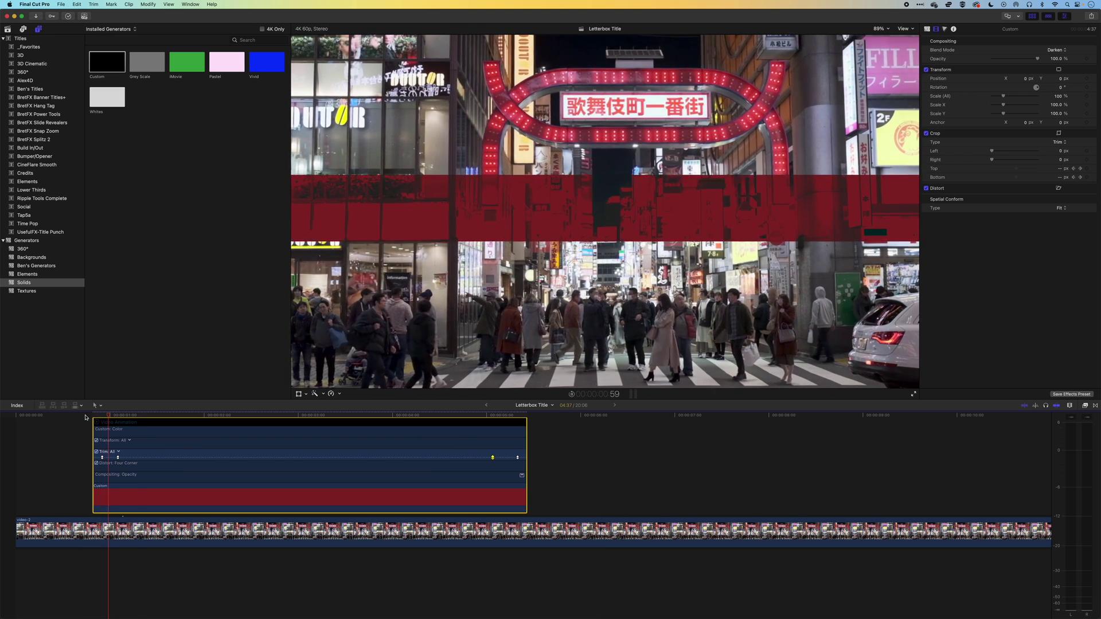
pyautogui.press('space')
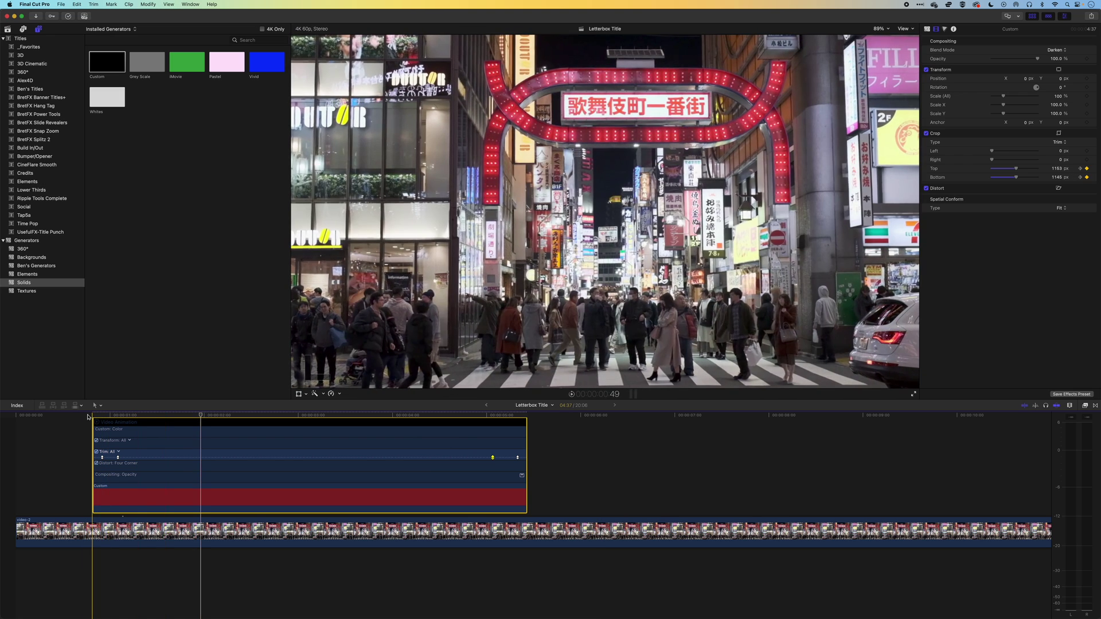
pyautogui.press('space')
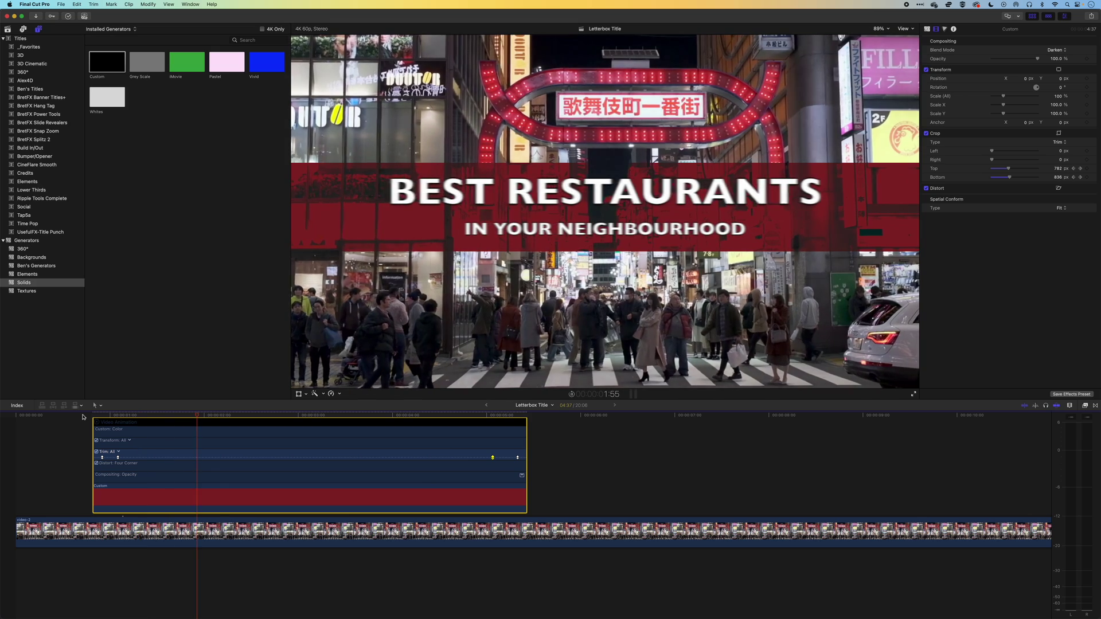
pyautogui.press('space')
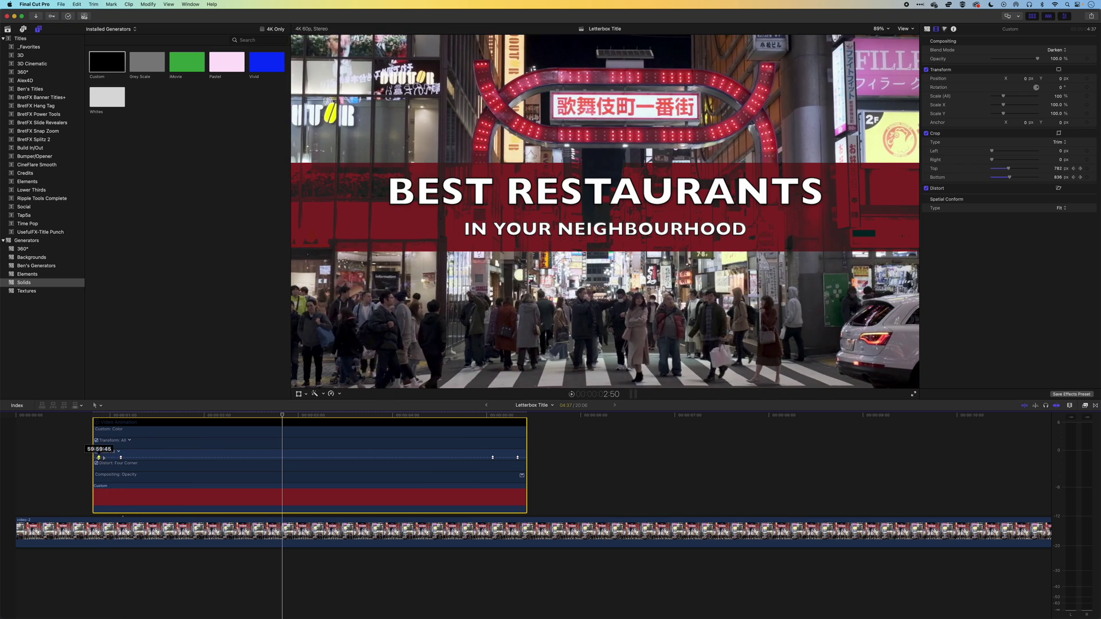
# Shift the red solid's two opening Trim keyframes slightly later and hide its video animation
pyautogui.moveTo(100, 457); pyautogui.dragTo(122, 458)
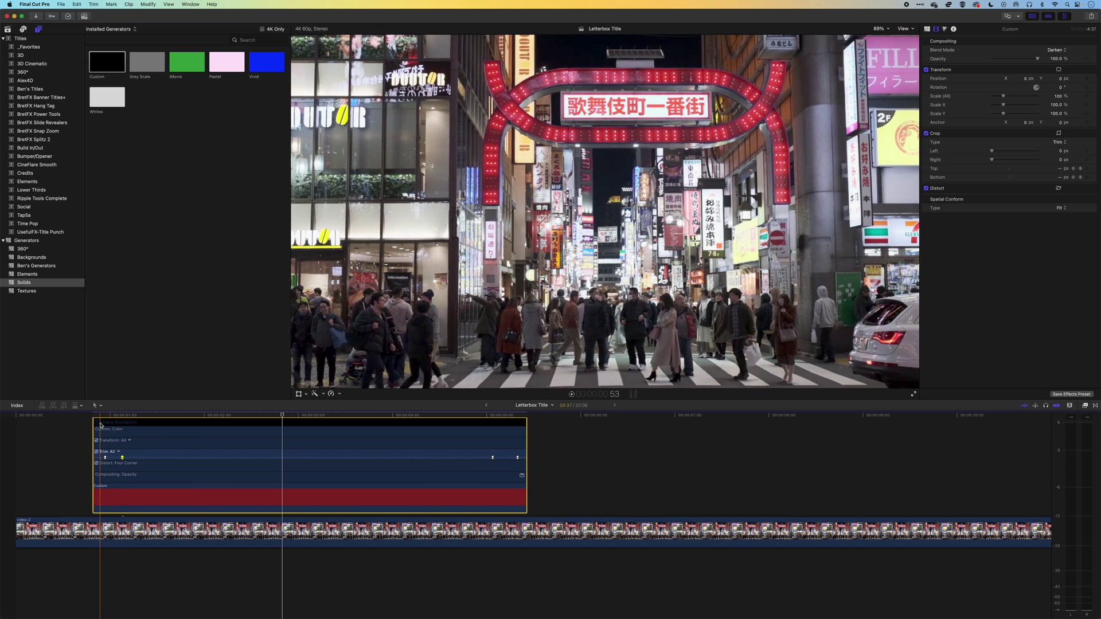
pyautogui.click(98, 424)
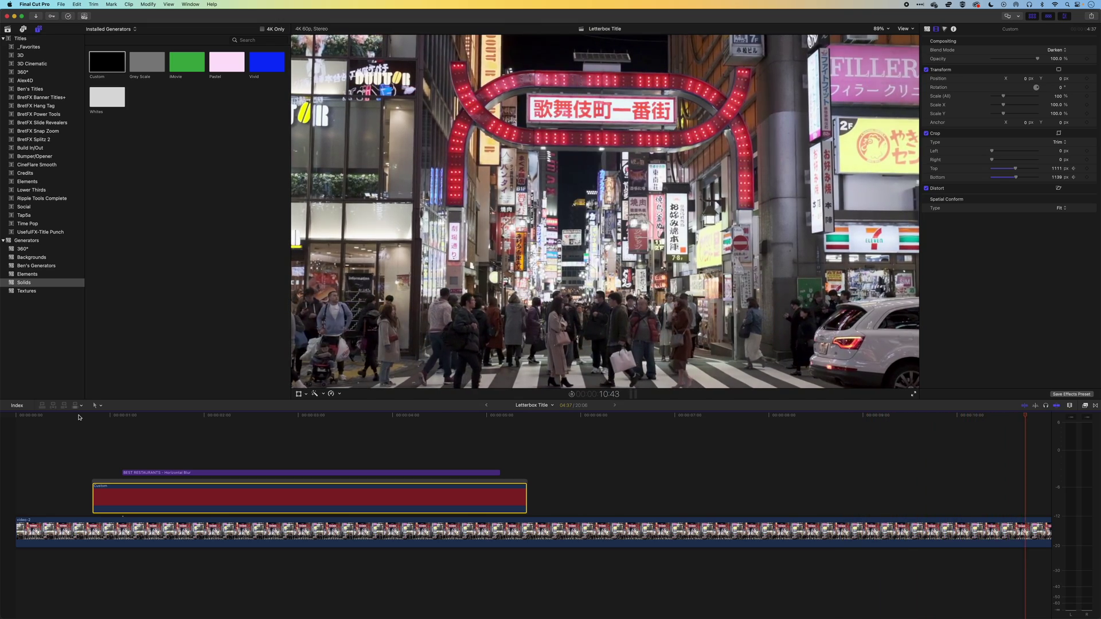
pyautogui.click(78, 417)
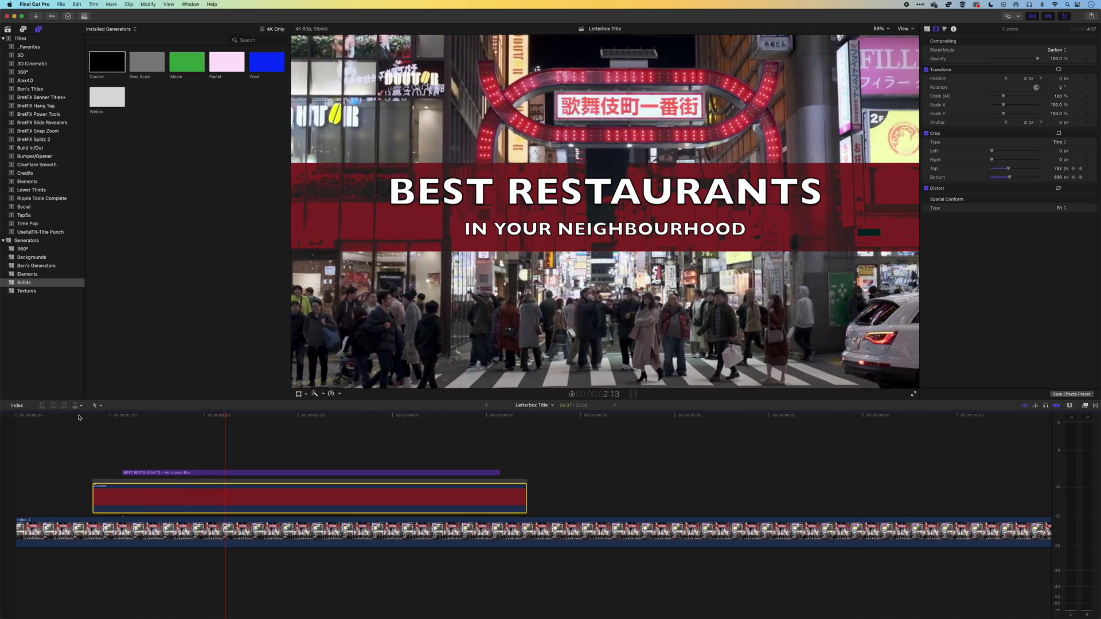